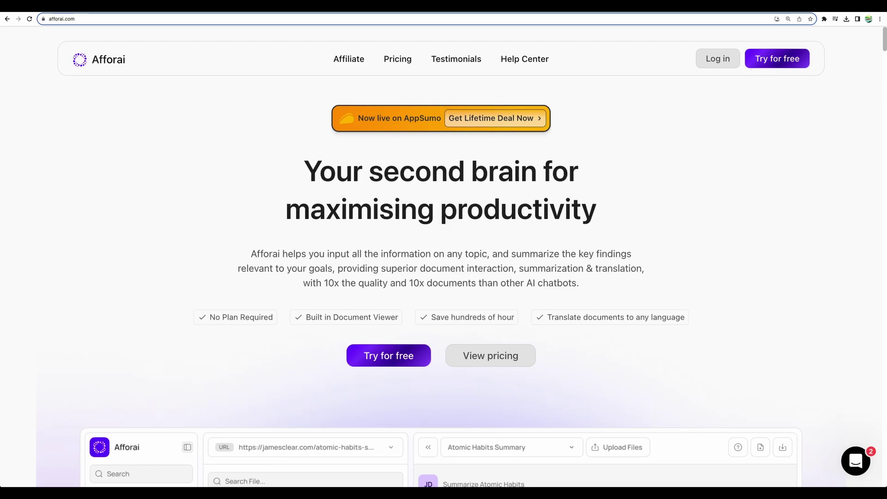
Scroll down the afforai.com homepage to view its dashboard preview.
scroll(342, 190, "down", 7)
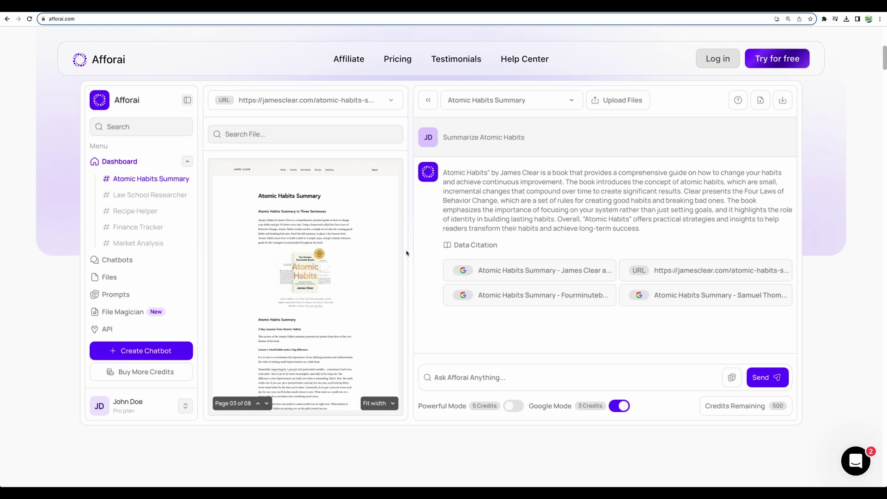
scroll(406, 253, "down", 10)
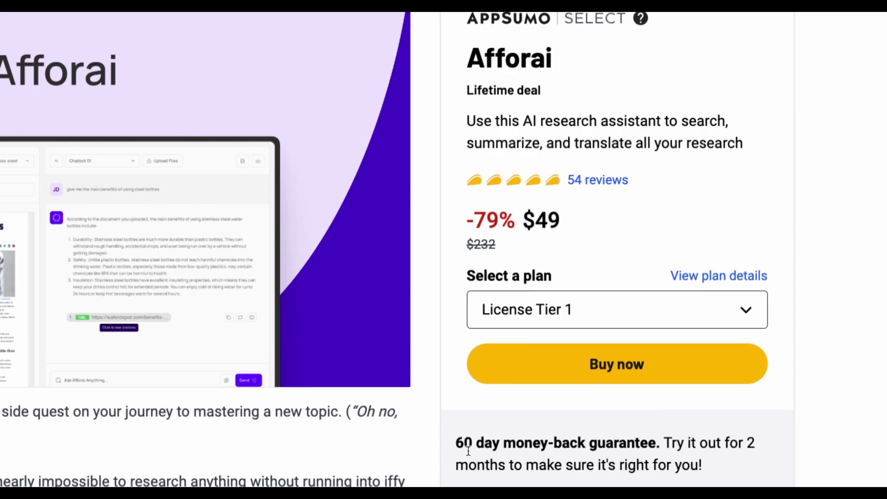
Highlight the 60-day money-back guarantee line on Afforai's AppSumo deal page.
left_click_drag(468, 451, 660, 441)
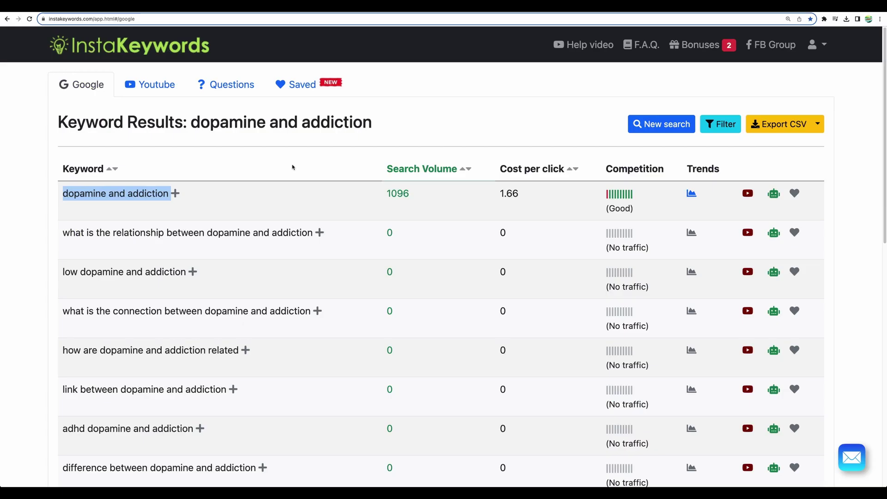
Select the 'dopamine and addiction' keyword in the first InstaKeywords row.
left_click(270, 194)
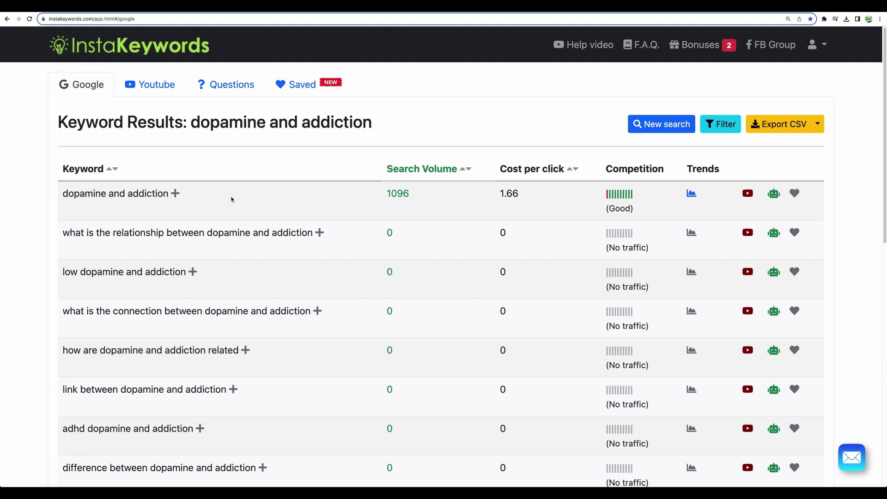
triple_click(88, 203)
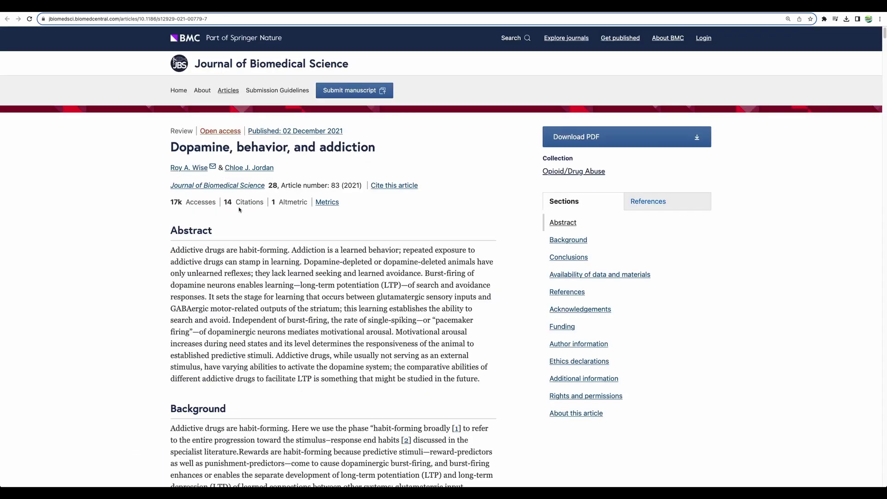
Scroll through the first dopamine research paper and select its title.
scroll(238, 210, "down", 5)
scroll(239, 210, "down", 5)
scroll(239, 209, "down", 5)
scroll(239, 209, "down", 5)
scroll(240, 209, "down", 5)
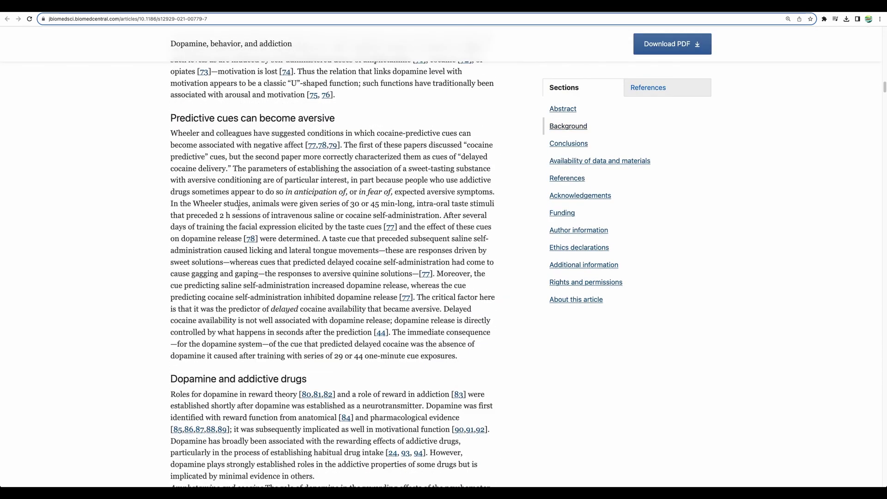
scroll(212, 276, "down", 3)
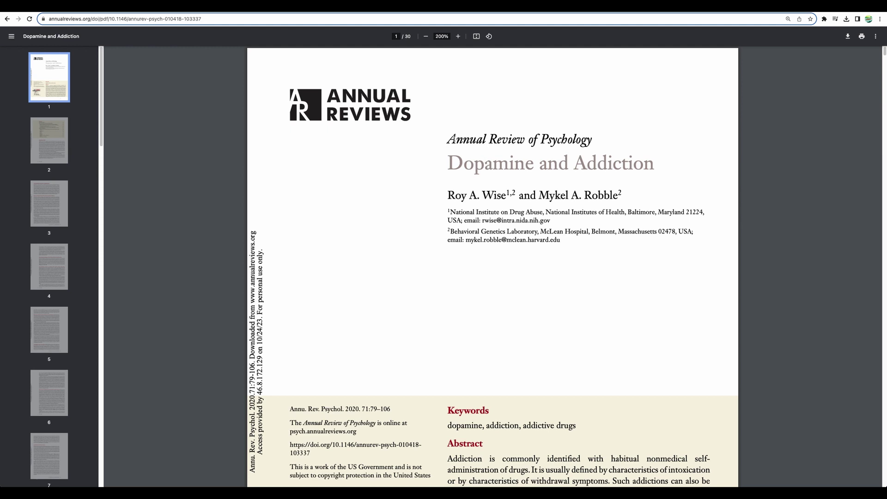
left_click_drag(453, 139, 604, 234)
left_click(540, 206)
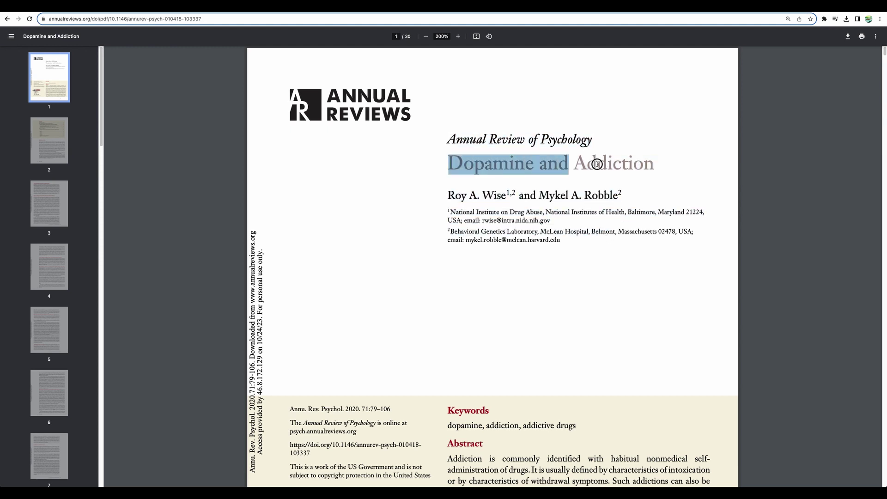
left_click_drag(455, 164, 655, 164)
Scroll to the next paper and select 'Dopamine' in its title.
scroll(535, 248, "down", 10)
scroll(526, 249, "down", 4)
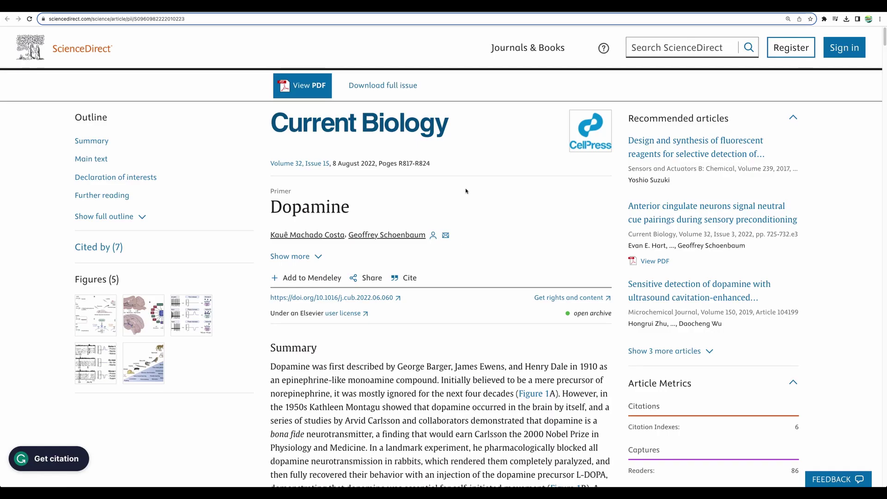
double_click(294, 211)
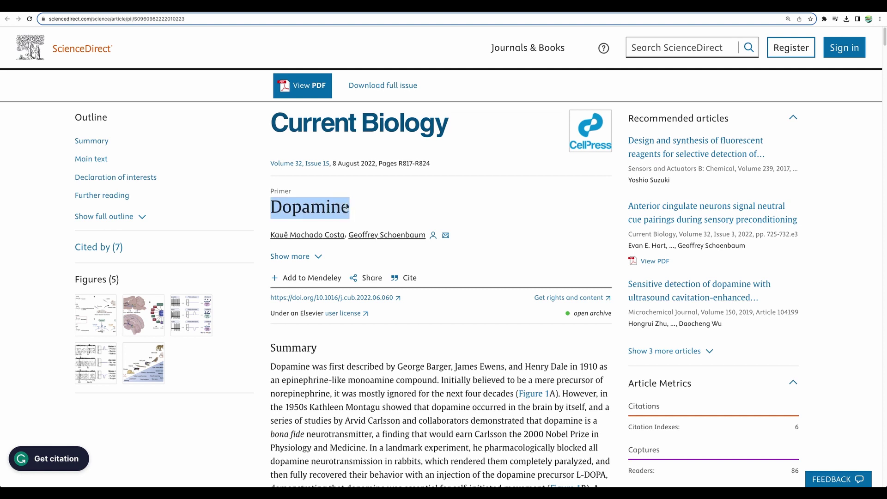
scroll(448, 295, "down", 4)
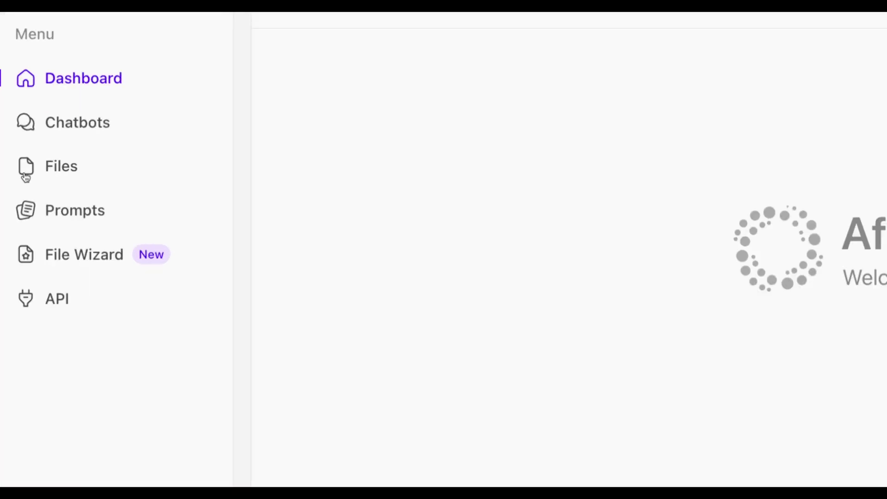
Upload the three dopamine PDFs to Afforai's files.
left_click(30, 170)
left_click(508, 310)
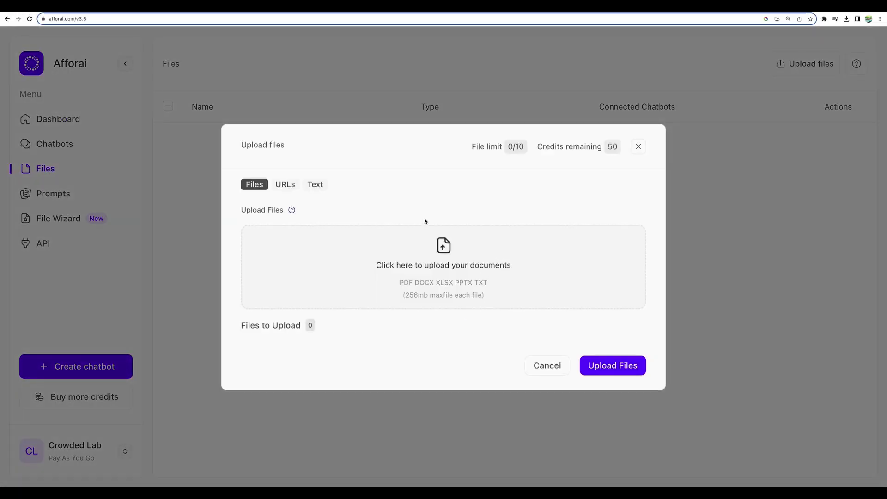
left_click(605, 382)
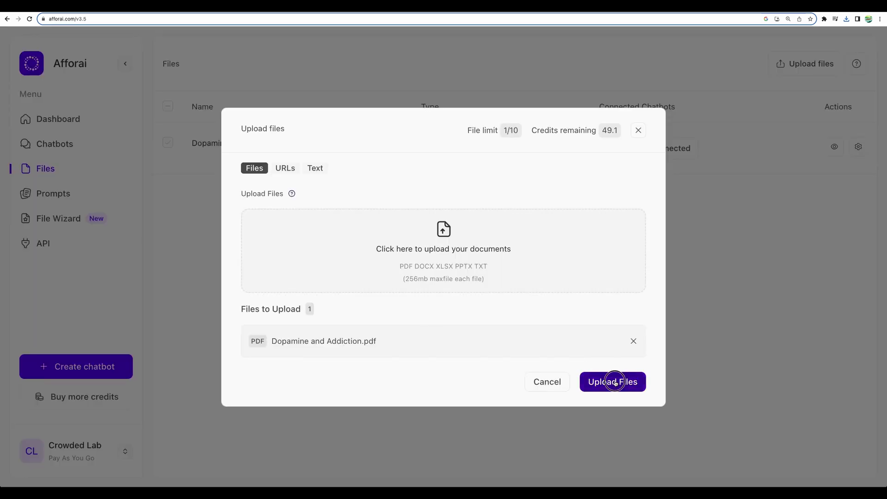
left_click(615, 383)
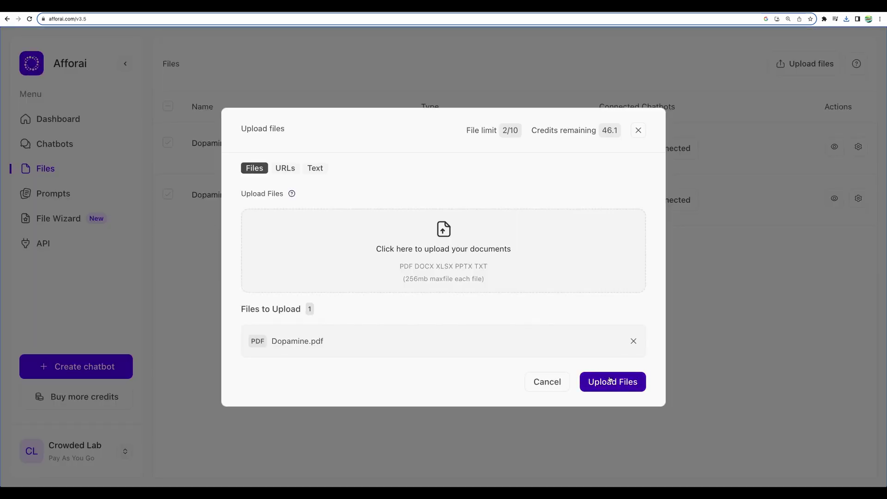
left_click(613, 382)
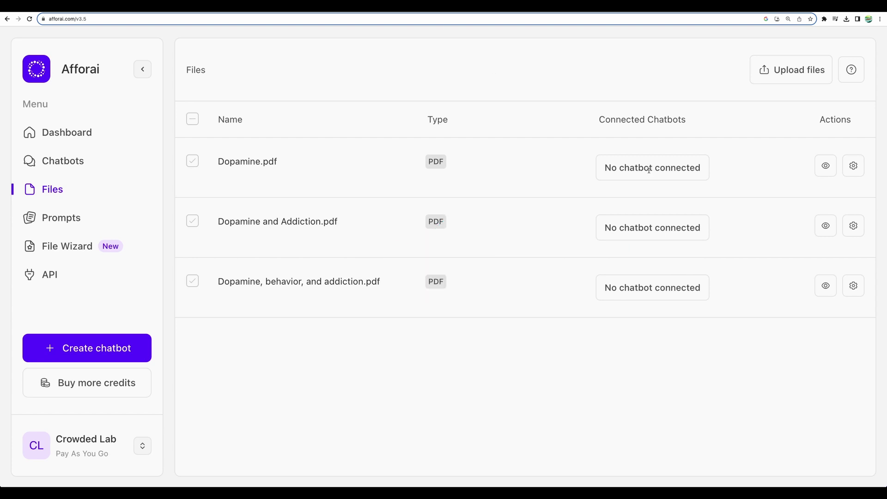
Connect Dopamine.pdf, Dopamine and Addiction.pdf and the third paper to My first chatbot, then enter its chat.
left_click(60, 165)
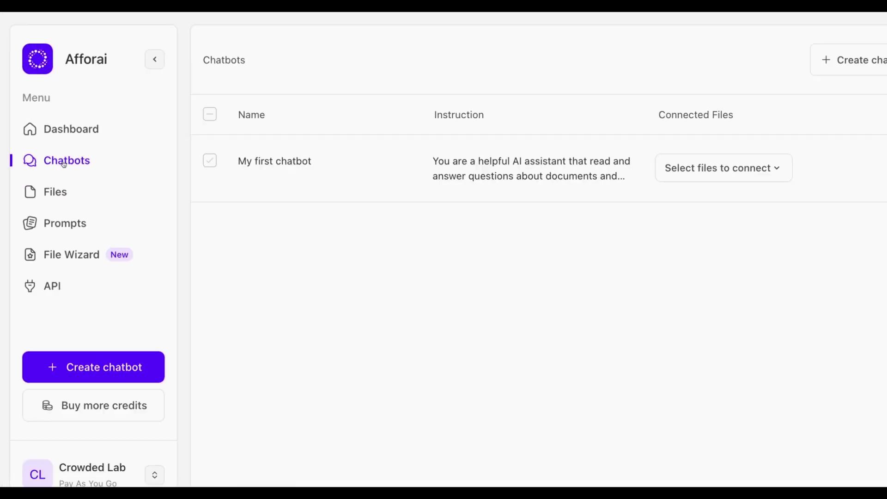
left_click(674, 167)
scroll(619, 232, "down", 2)
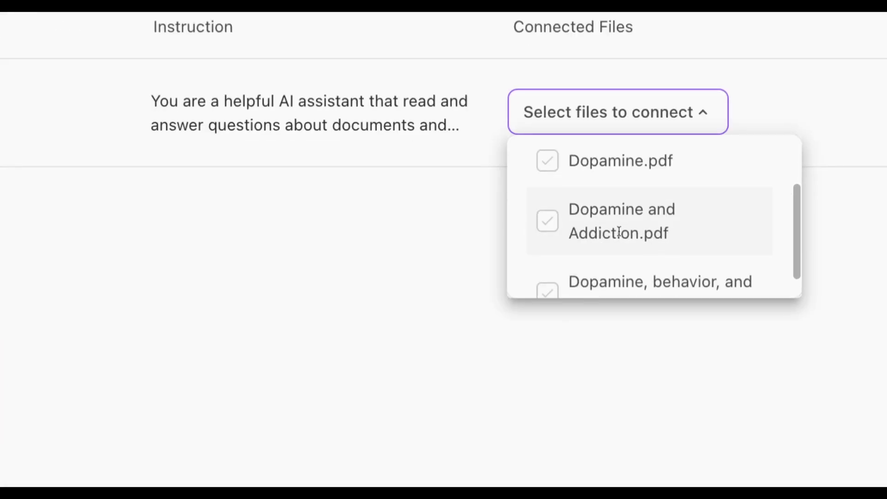
left_click(551, 165)
left_click(549, 222)
scroll(551, 223, "down", 1)
left_click(549, 265)
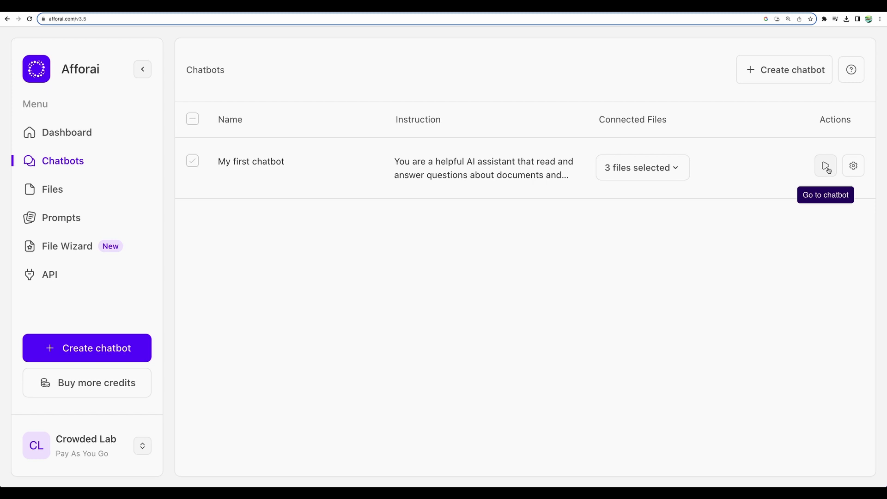
left_click(827, 167)
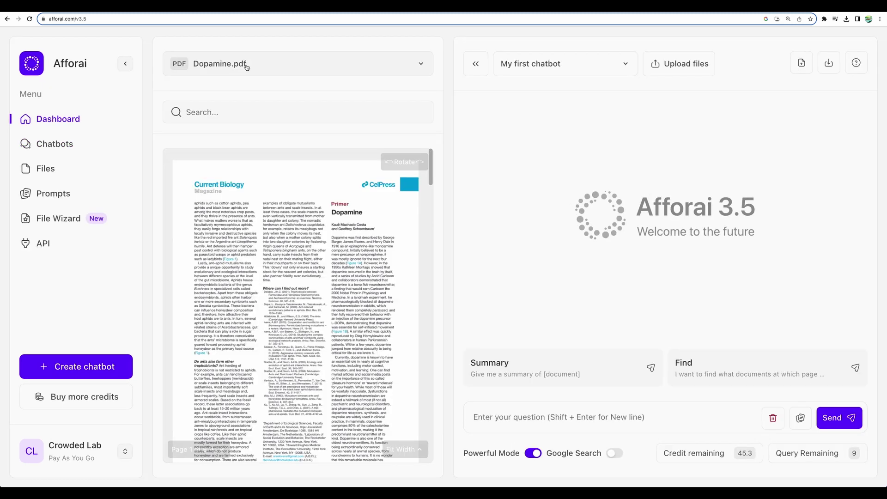
View Dopamine and Addiction.pdf and ask the chatbot for its summary.
left_click(246, 68)
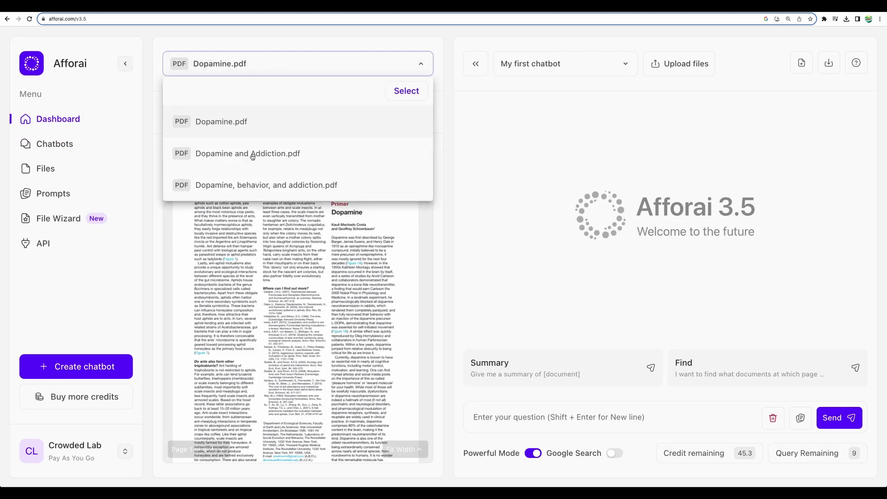
left_click(308, 157)
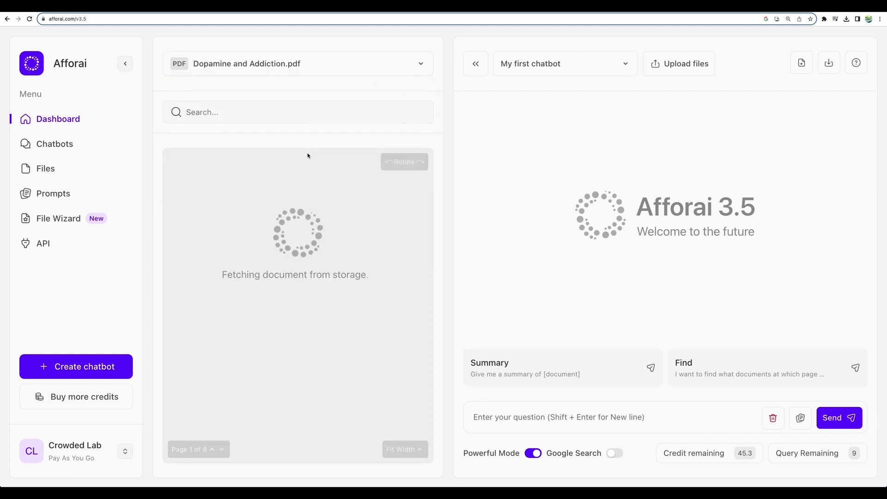
left_click(551, 417)
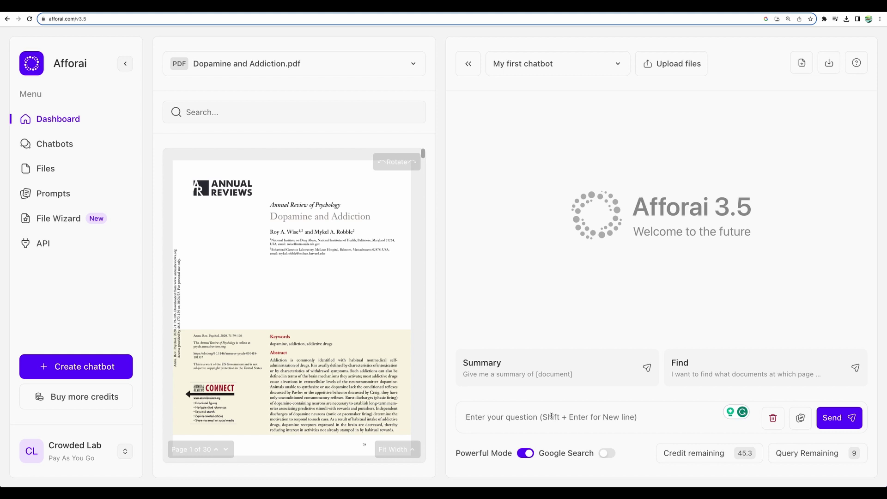
left_click(647, 369)
left_click_drag(602, 417, 549, 417)
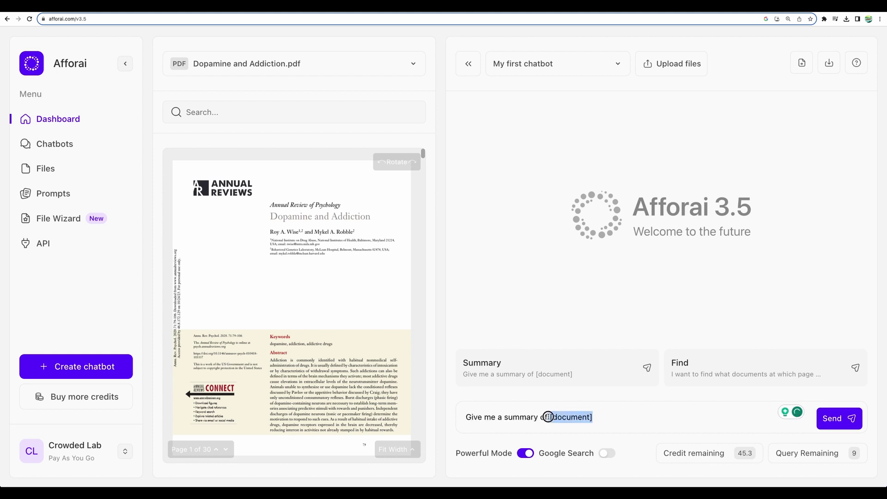
type("Dopamine and Addiction.pdf")
key("Return")
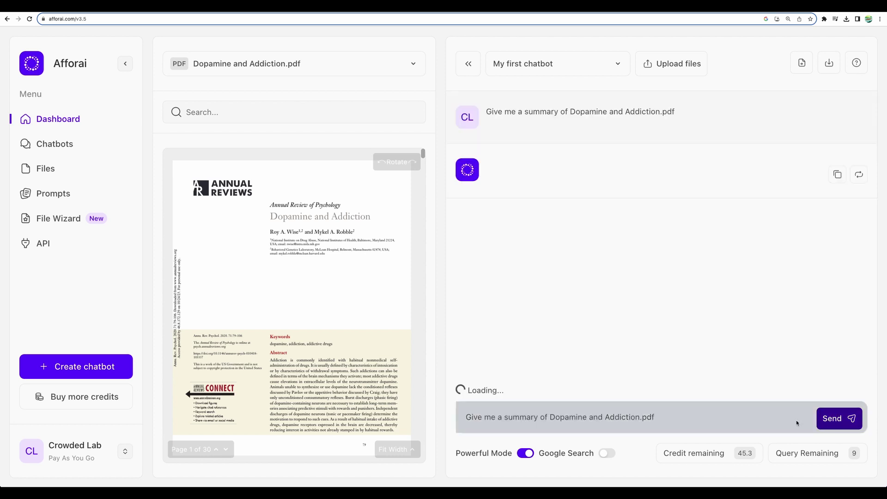
Trace citation 1 to the 'Dopamine and addictive drugs' passage in its source PDF.
scroll(295, 277, "down", 10)
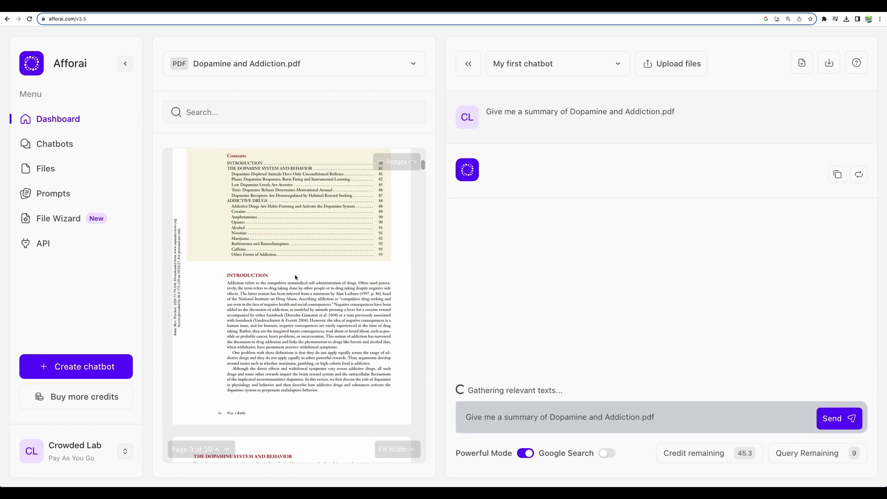
scroll(296, 278, "down", 10)
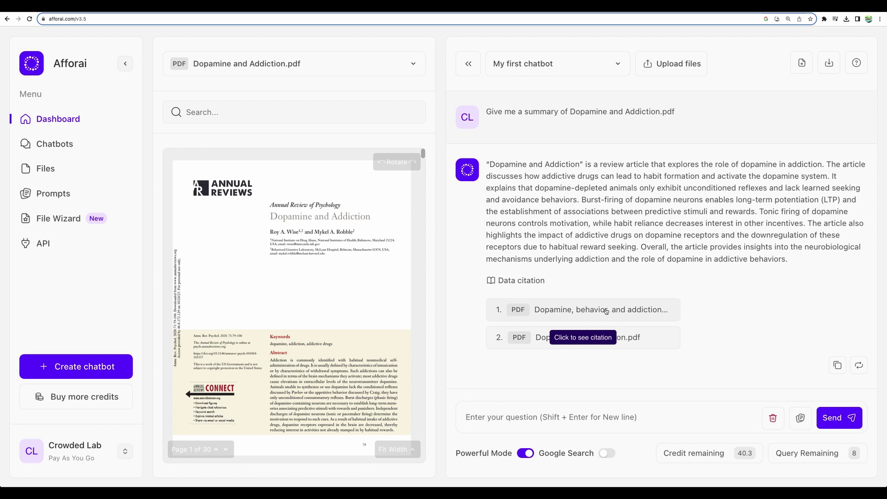
left_click(606, 311)
left_click(618, 199)
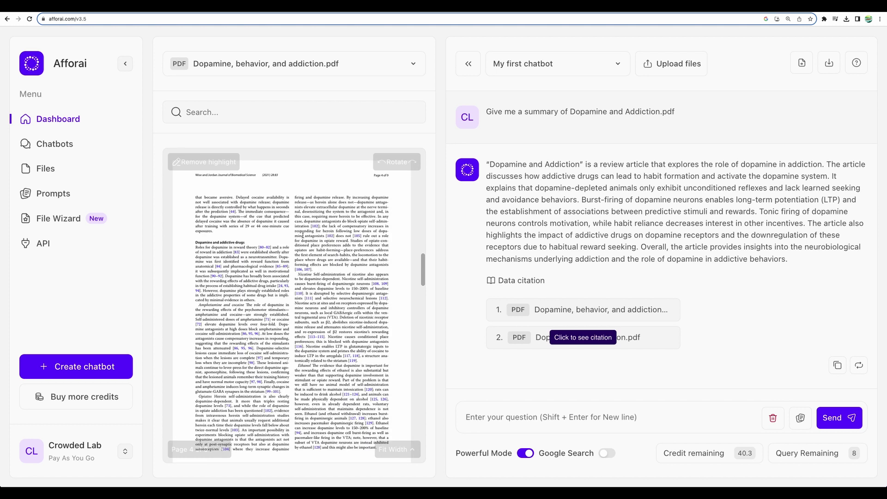
left_click_drag(192, 243, 244, 242)
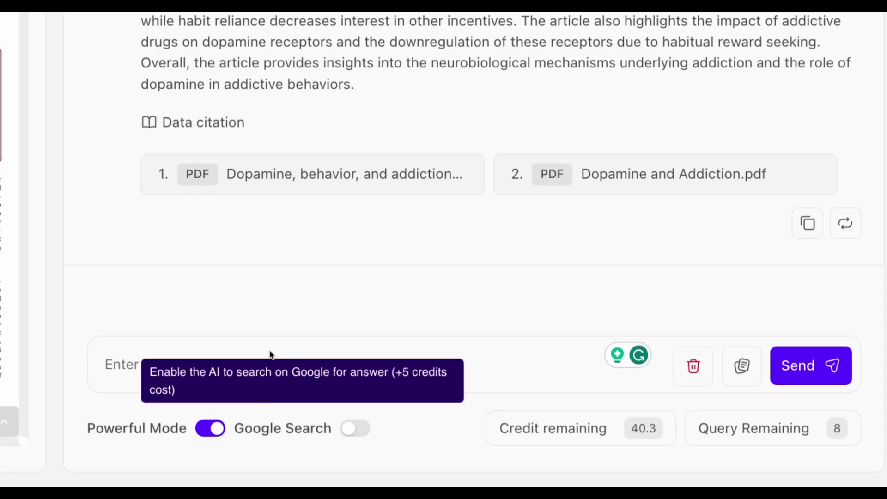
With Powerful Mode off, ask the chatbot for key dopamine blog topics.
left_click(212, 433)
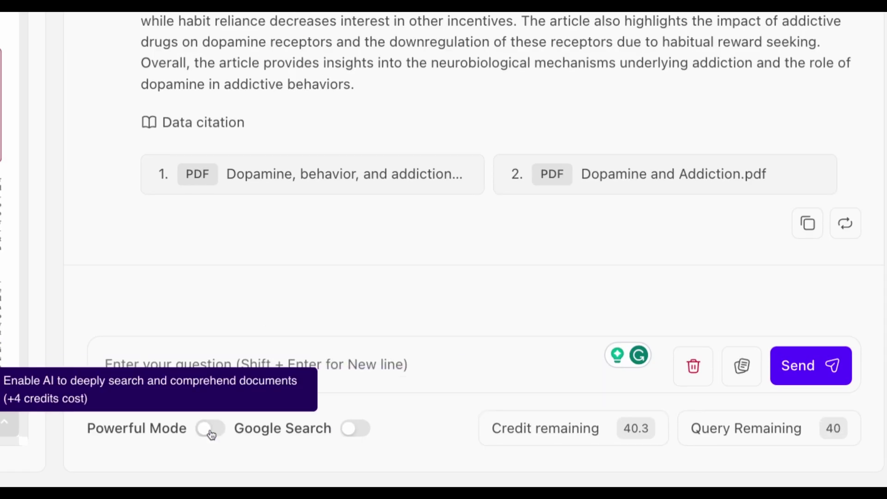
left_click(745, 369)
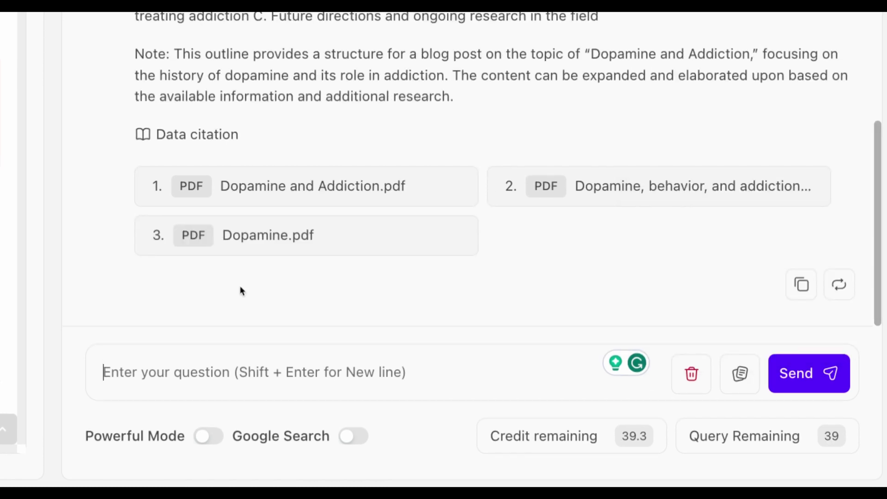
key("ctrl+v")
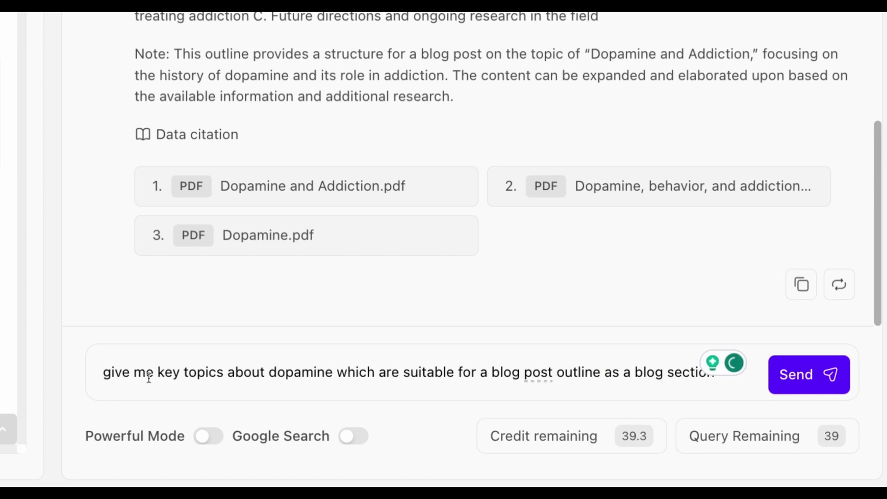
left_click_drag(112, 374, 585, 372)
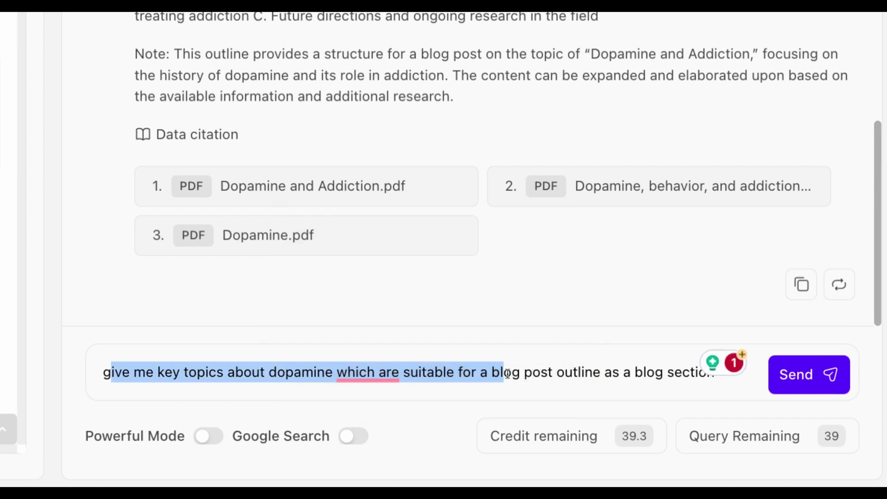
left_click(677, 373)
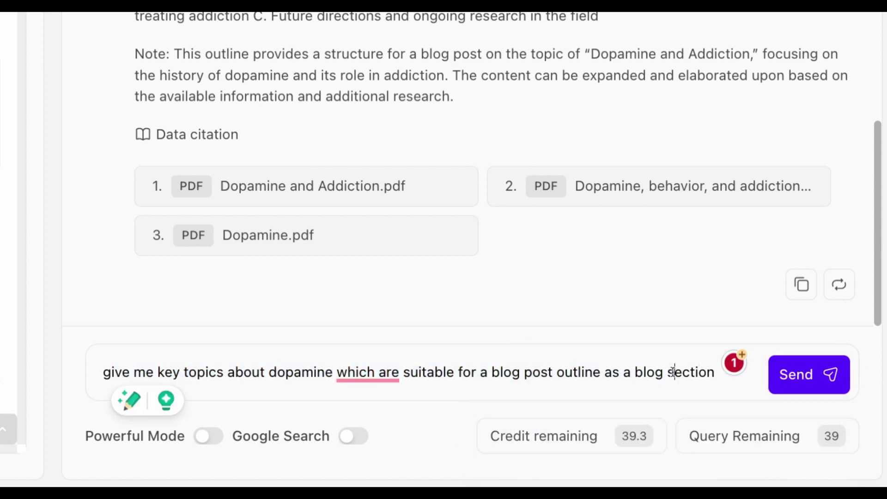
left_click(807, 374)
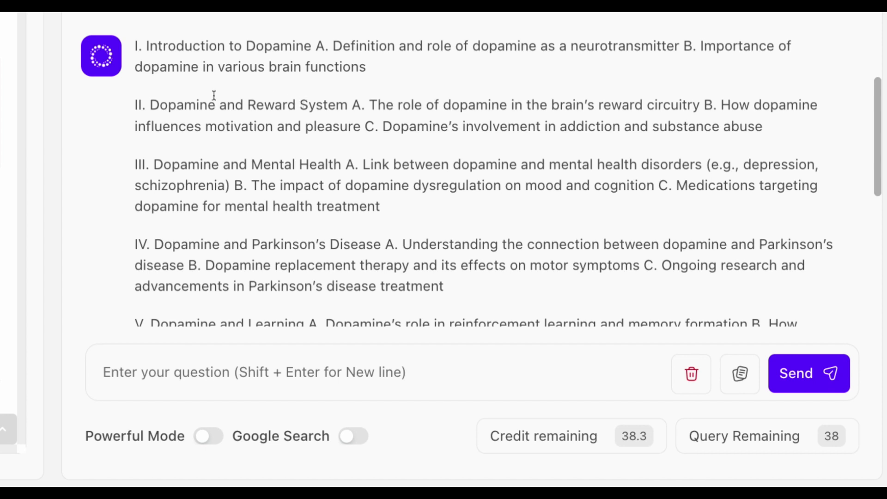
Review the returned topics, then request a blog outline covering dopamine and addiction.
left_click_drag(149, 46, 326, 48)
left_click_drag(161, 105, 345, 103)
left_click_drag(163, 165, 345, 169)
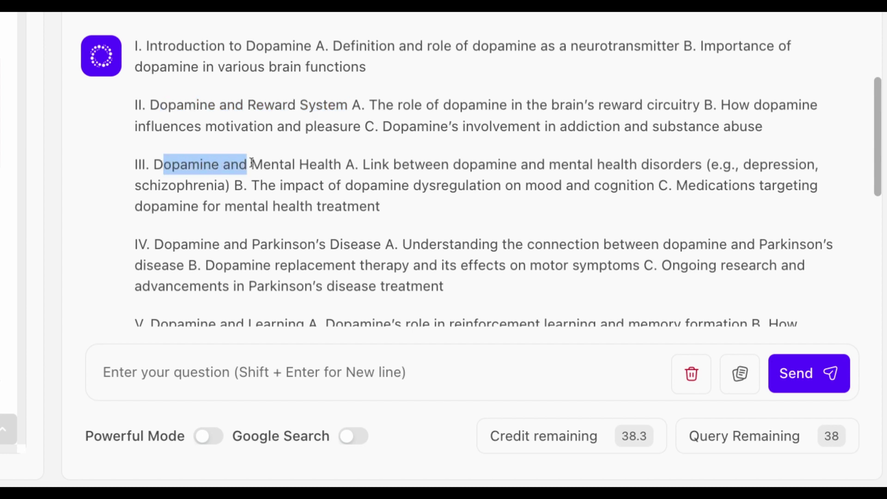
scroll(345, 169, "down", 5)
left_click_drag(230, 76, 309, 102)
left_click_drag(254, 153, 309, 156)
left_click_drag(192, 217, 365, 217)
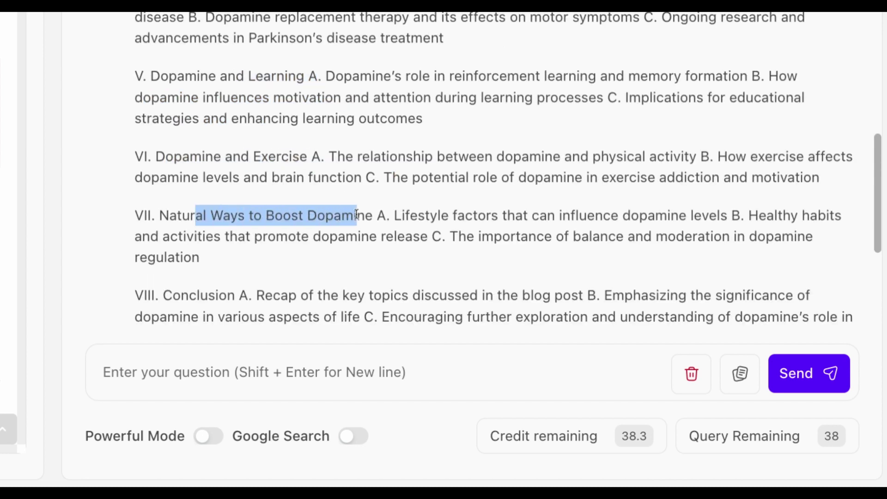
left_click_drag(106, 373, 464, 373)
left_click(804, 375)
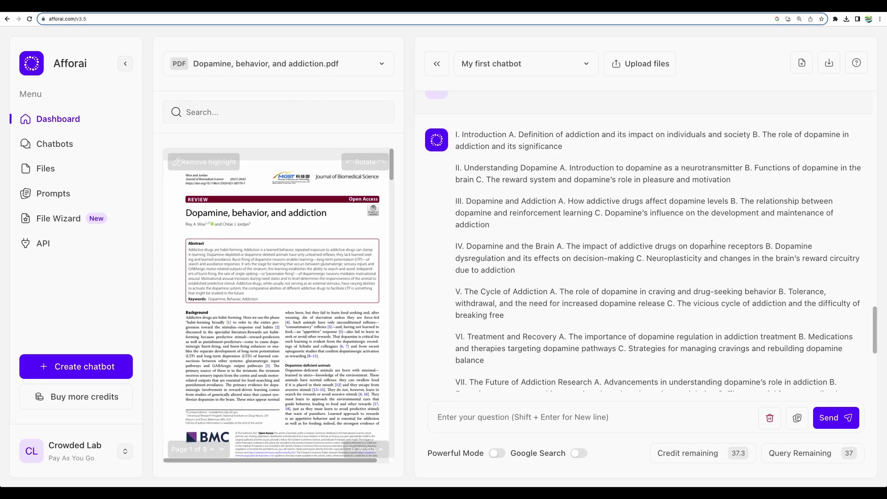
scroll(566, 161, "up", 2)
triple_click(566, 160)
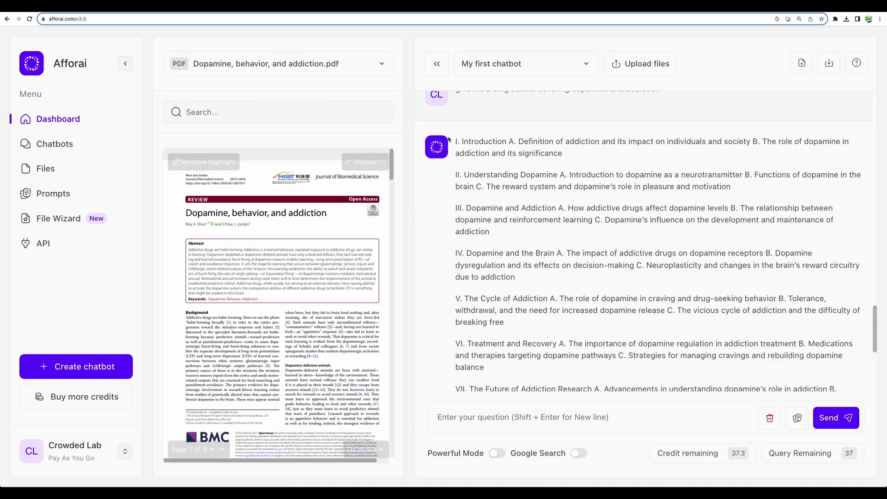
left_click_drag(456, 142, 567, 153)
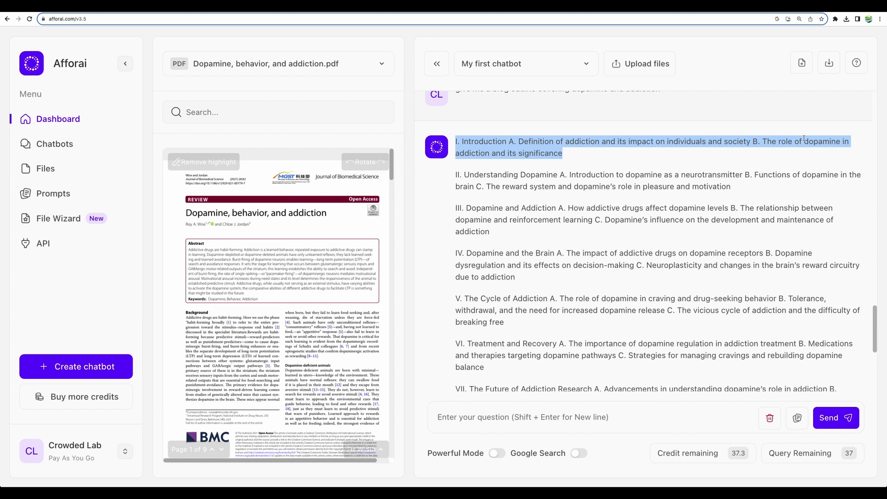
scroll(740, 134, "down", 1)
left_click_drag(570, 118, 662, 119)
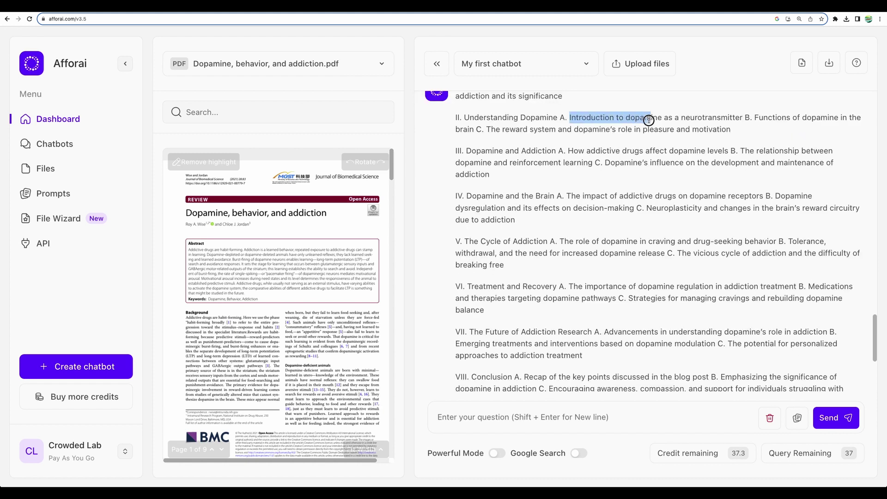
mouse_move(457, 151)
left_mouse_down()
mouse_move(600, 163)
mouse_move(617, 245)
left_mouse_up()
left_click(594, 219)
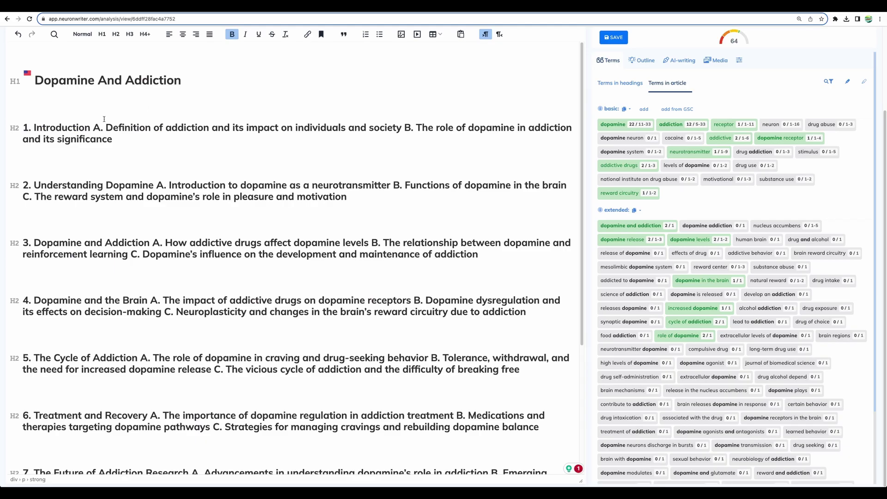
left_click(58, 110)
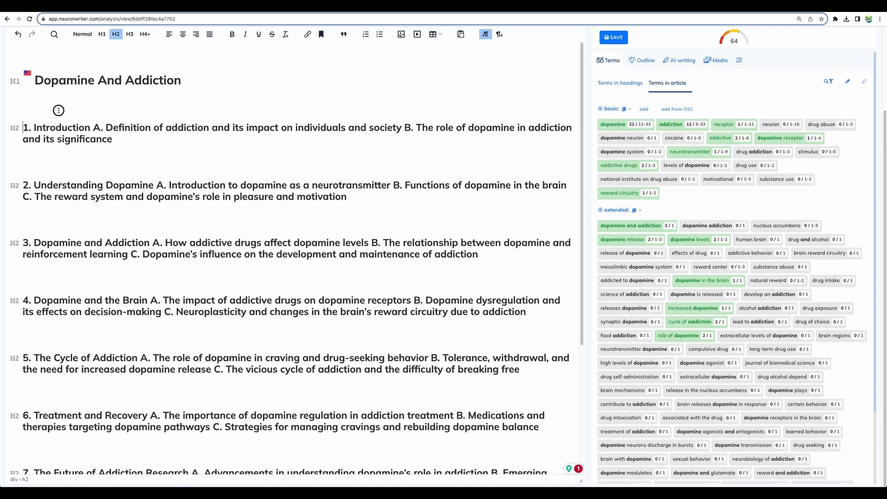
left_click_drag(58, 110, 153, 319)
left_click(153, 318)
scroll(154, 317, "down", 2)
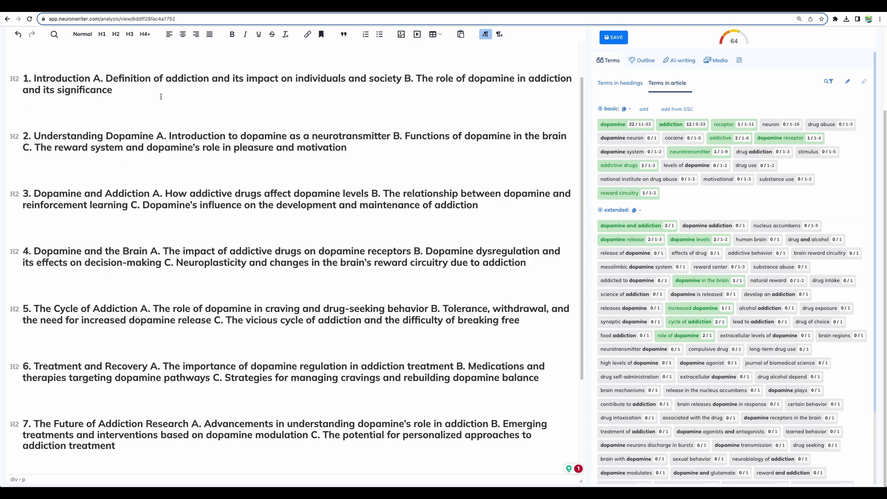
left_click_drag(156, 96, 22, 74)
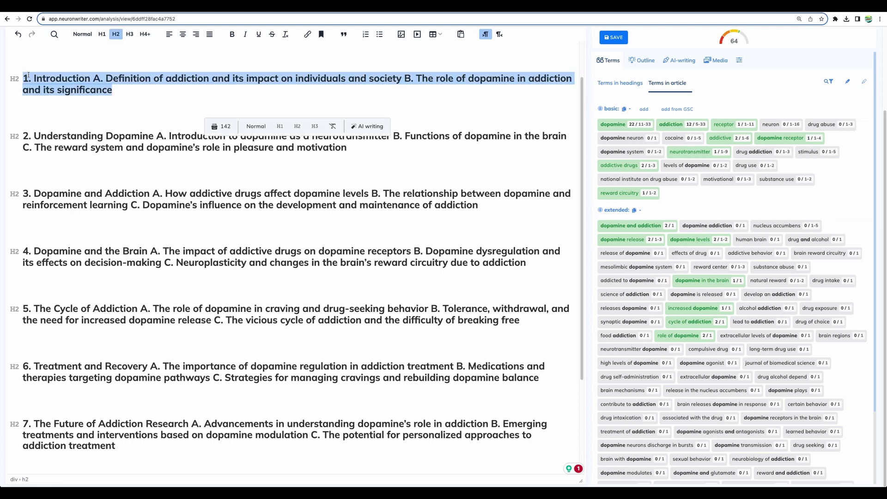
left_click(40, 80)
scroll(40, 79, "down", 5)
mouse_move(23, 359)
left_mouse_down()
mouse_move(313, 375)
mouse_move(541, 372)
left_mouse_up()
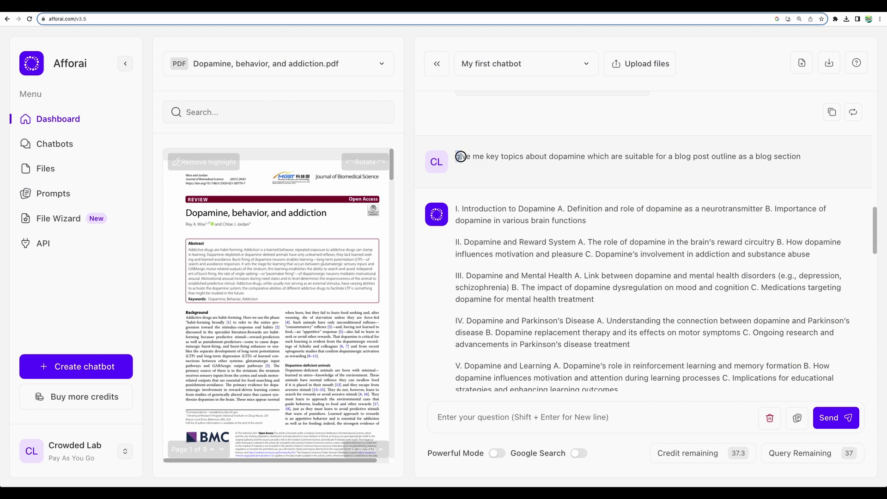
left_click_drag(461, 157, 792, 154)
left_click_drag(304, 296, 321, 312)
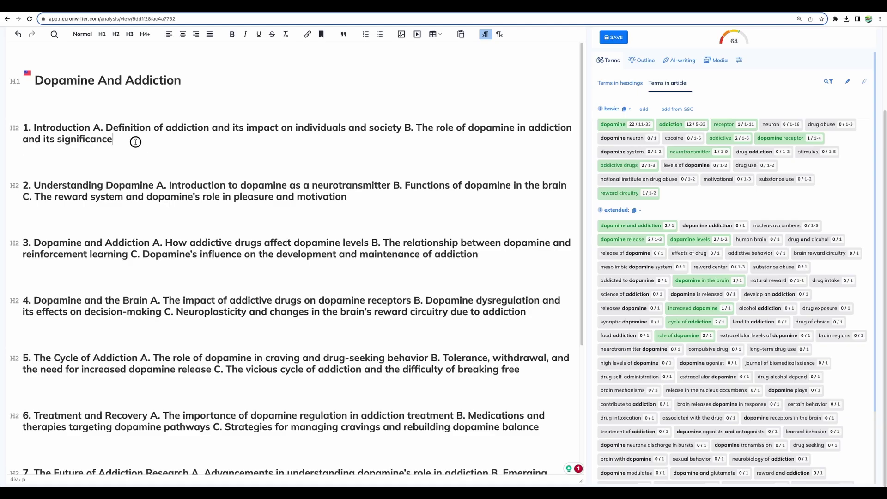
Generate the introduction paragraph with the Document Writer template and the Introduction section's key information.
left_click_drag(133, 140, 24, 126)
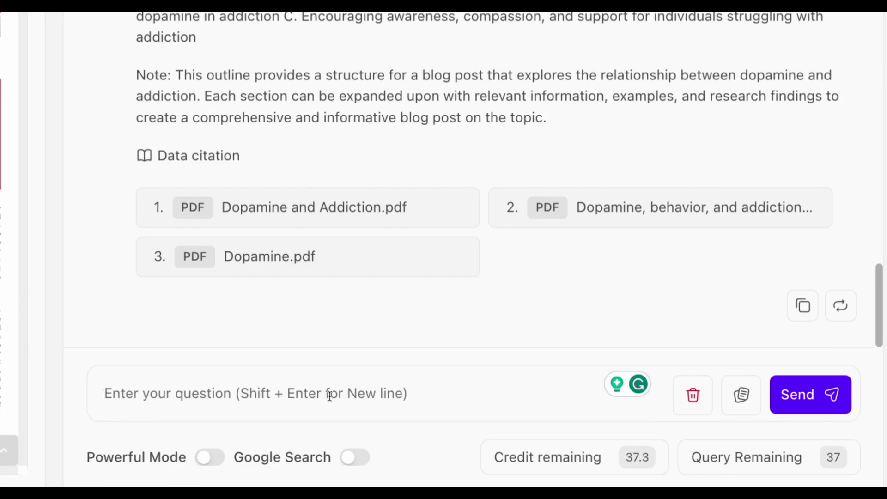
left_click(742, 395)
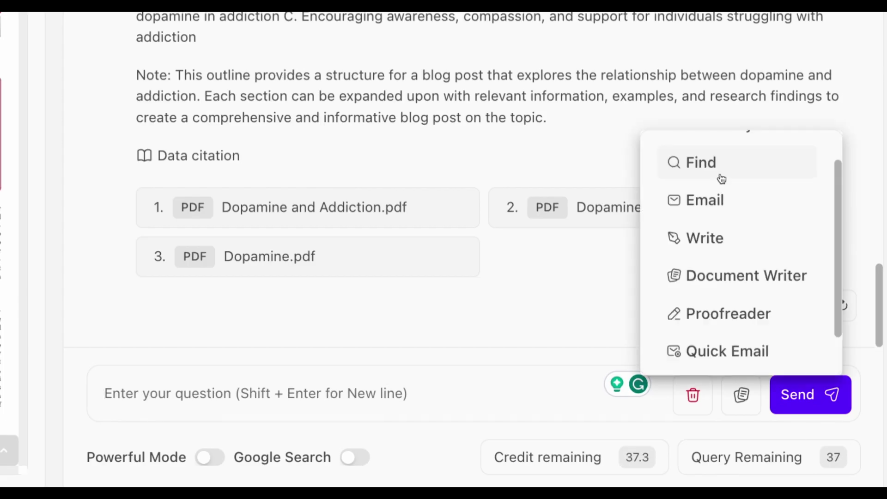
left_click(723, 280)
left_click(240, 332)
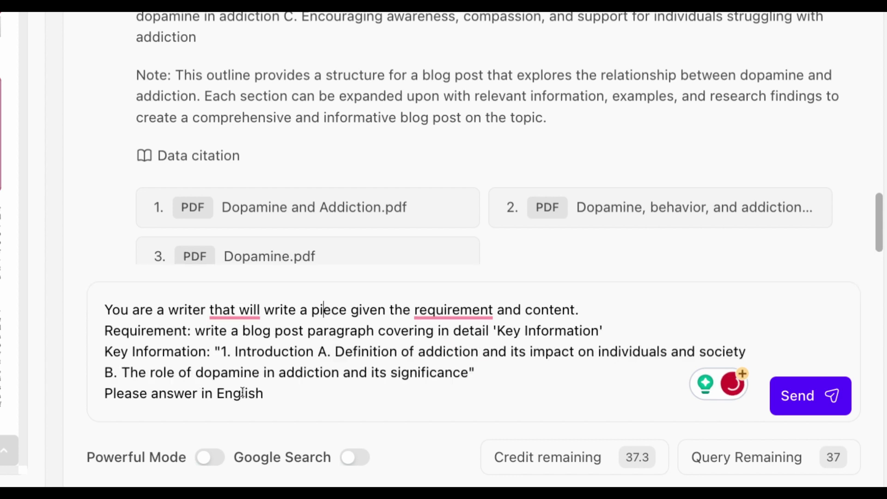
left_click_drag(108, 309, 569, 305)
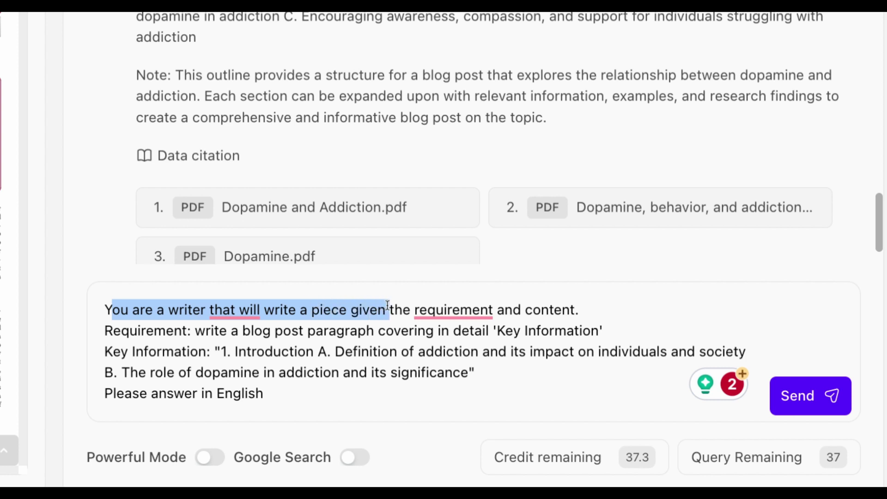
left_click_drag(195, 331, 604, 331)
left_click(109, 354)
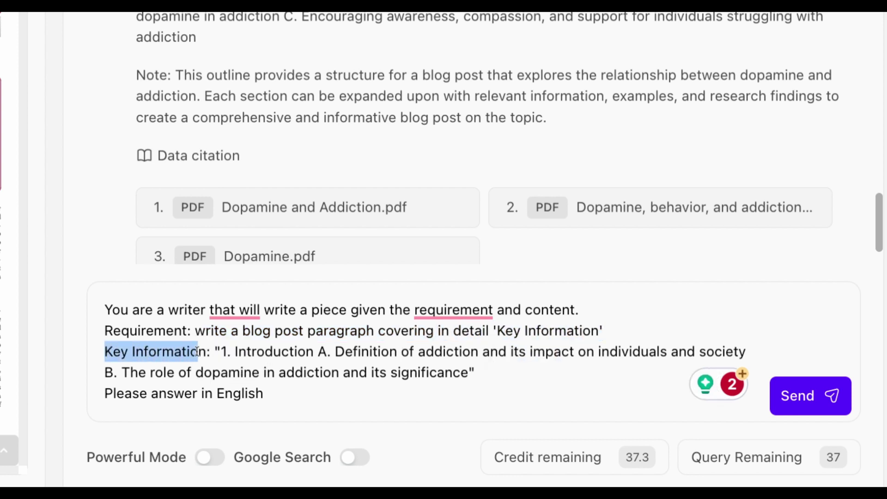
left_click_drag(109, 354, 369, 352)
mouse_move(224, 352)
left_mouse_down()
mouse_move(502, 373)
mouse_move(470, 372)
left_mouse_up()
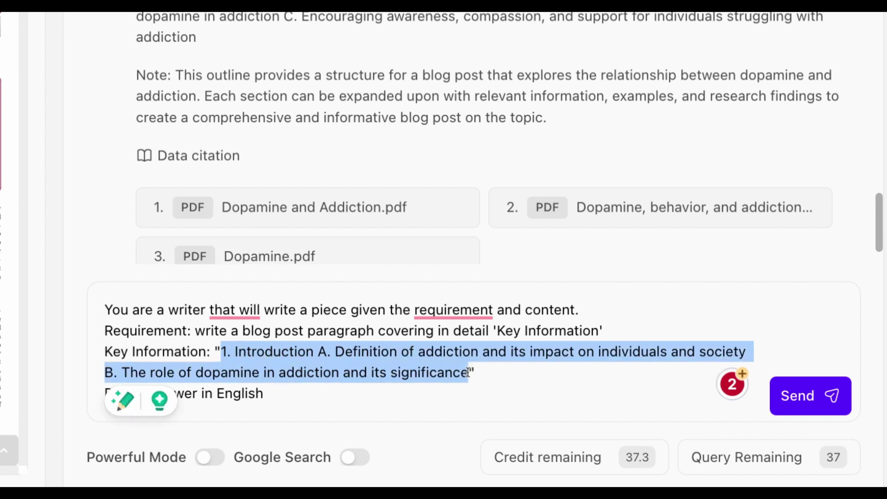
left_click(804, 395)
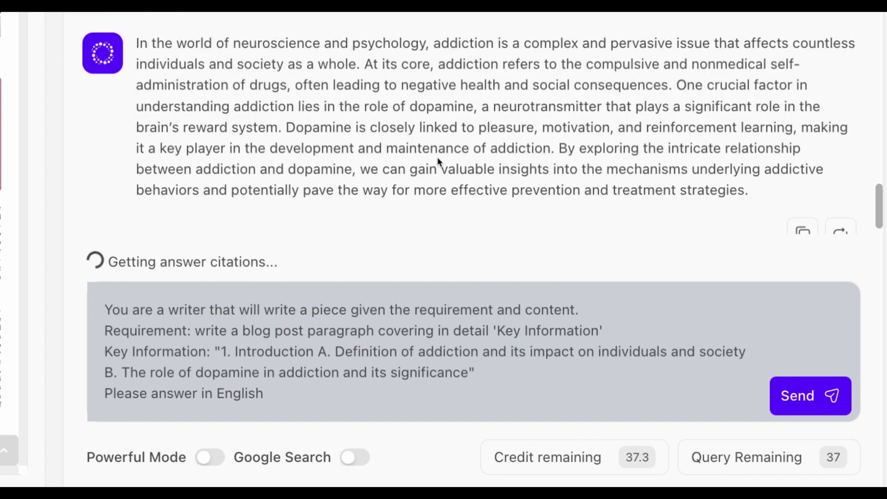
left_click_drag(138, 139, 778, 287)
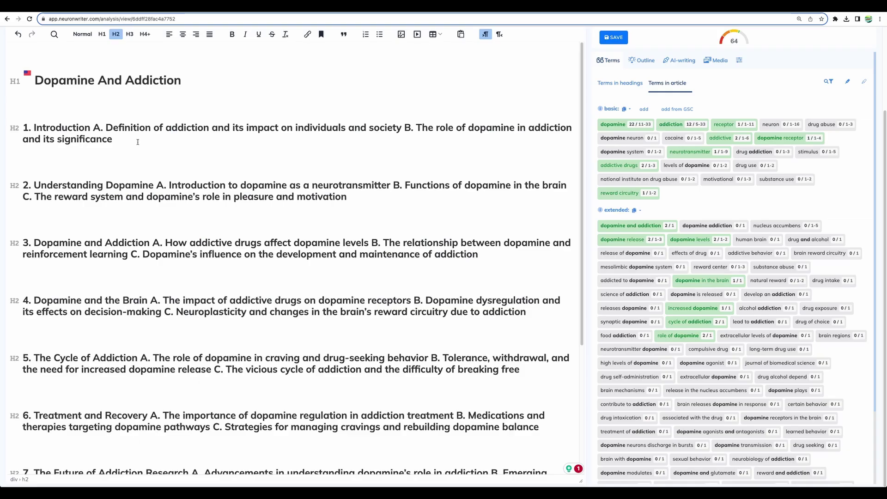
Paste the introduction paragraph under heading 1 and trim the heading to 'Introduction'.
type("In the world of neuroscience and psychology, addiction is a complex and pervasive issue that affects countless individuals and society as a whole. At its core, addiction refers to the compulsive and nonmedical self-administration of drugs, often leading to negative health and social consequences. One crucial factor in understanding addiction lies in the role of dopamine, a neurotransmitter that plays a significant role in the brain's reward system. Dopamine is closely linked to pleasure, motivation, and reinforcement learning, making it a key player in the development and maintenance of addiction. By exploring the intricate relationship between addiction and dopamine, we can gain valuable insights into the mechanisms underlying addictive behaviors and potentially pave the way for more effective prevention and treatment strategies.")
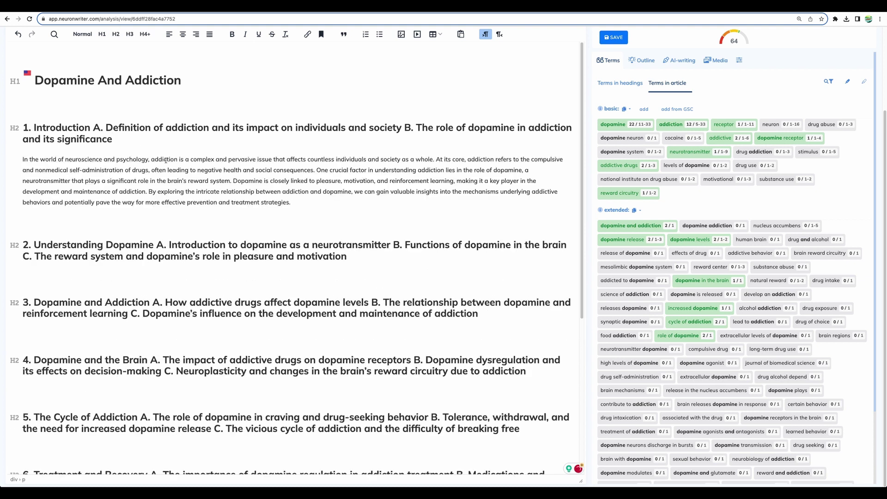
left_click_drag(113, 139, 92, 128)
key("BackSpace")
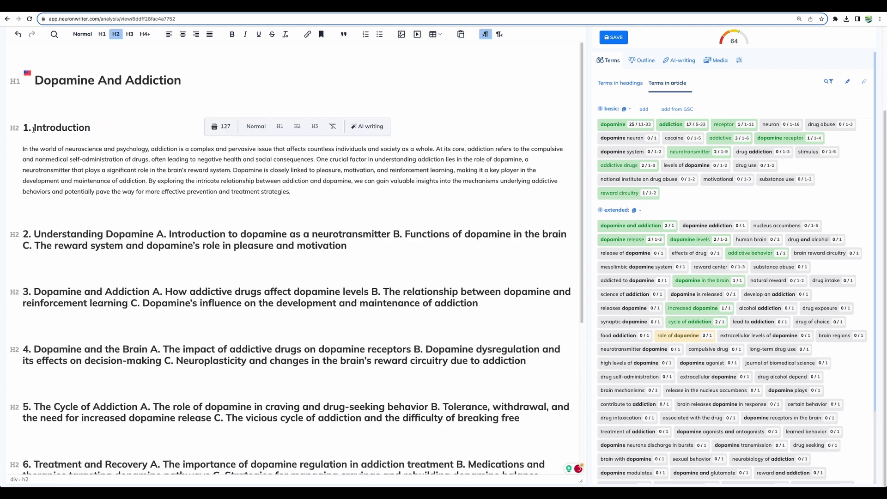
left_click_drag(33, 129, 21, 129)
key("BackSpace")
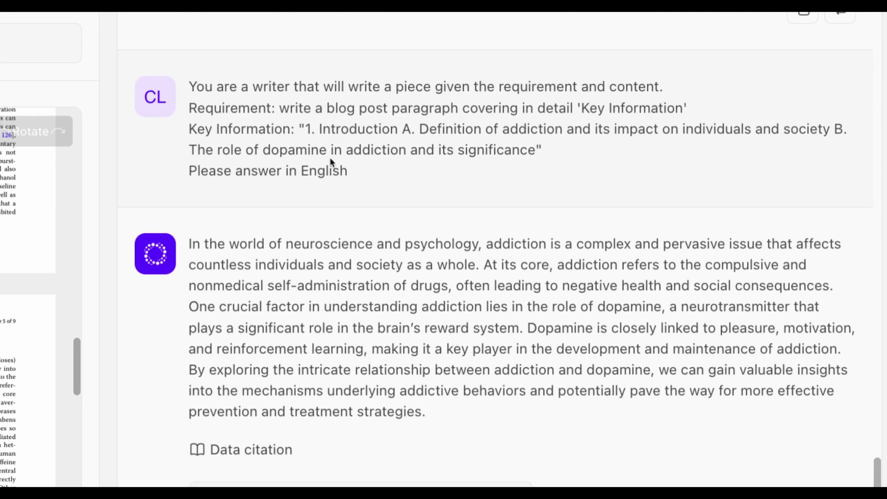
Save the copied paragraph-writing text as a new 'Write Paragraph' prompt.
left_click_drag(363, 173, 189, 92)
key("ctrl+c")
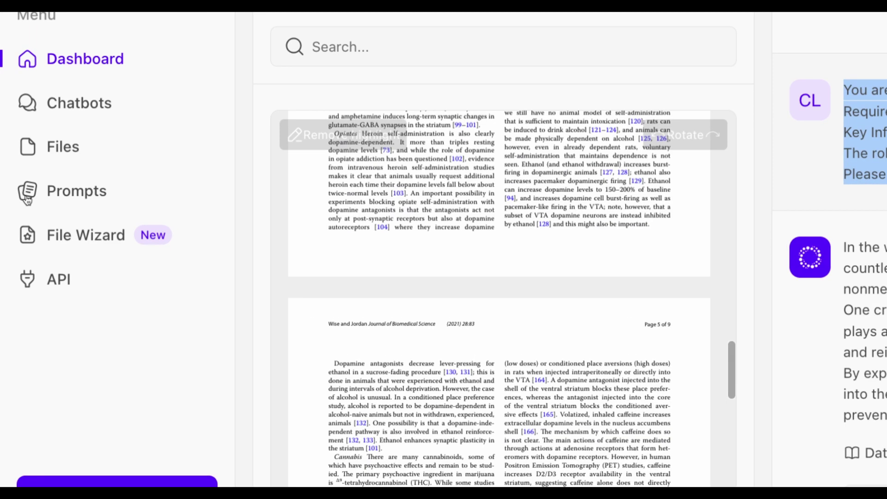
left_click(27, 199)
left_click(801, 63)
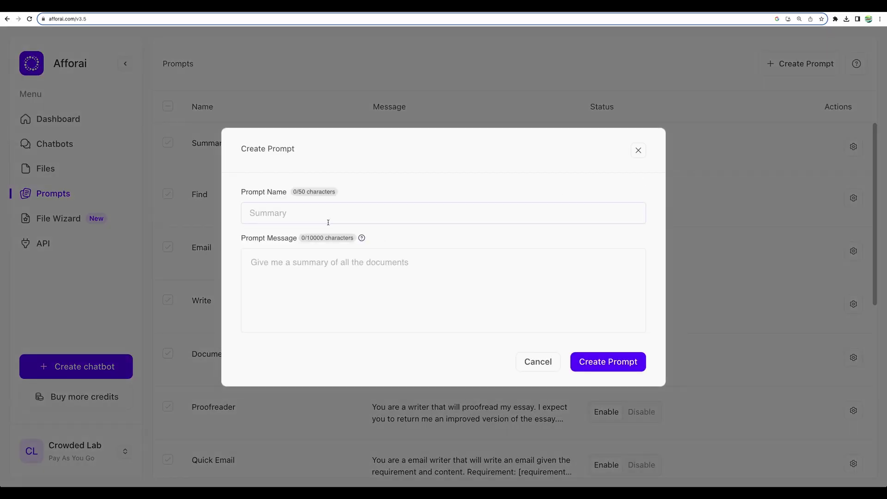
left_click(329, 223)
type("Write Paragraph")
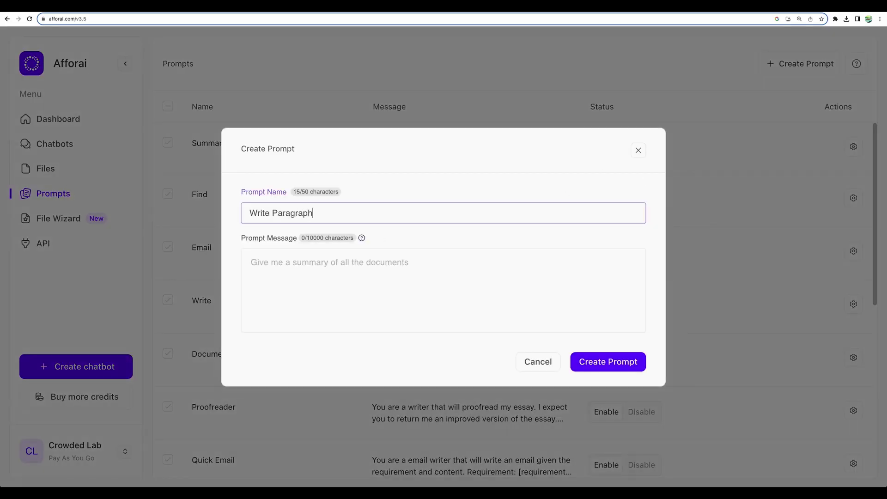
left_click(440, 318)
key("ctrl+v")
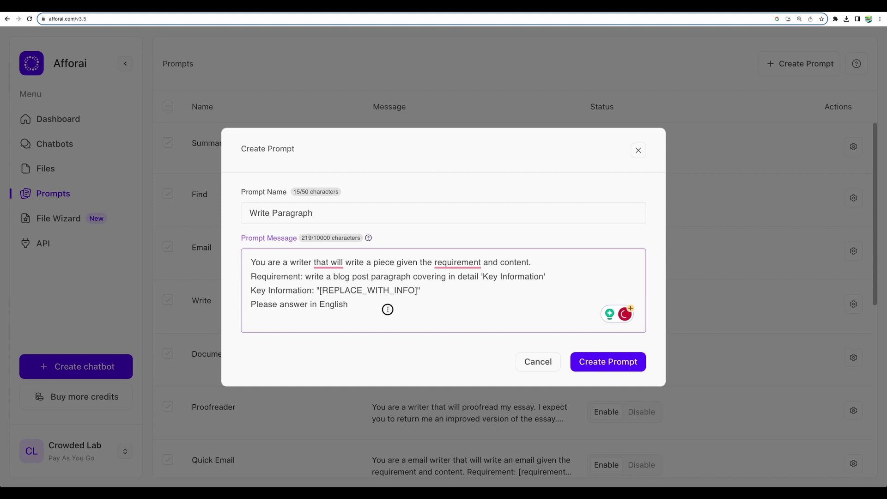
key("ctrl+Return")
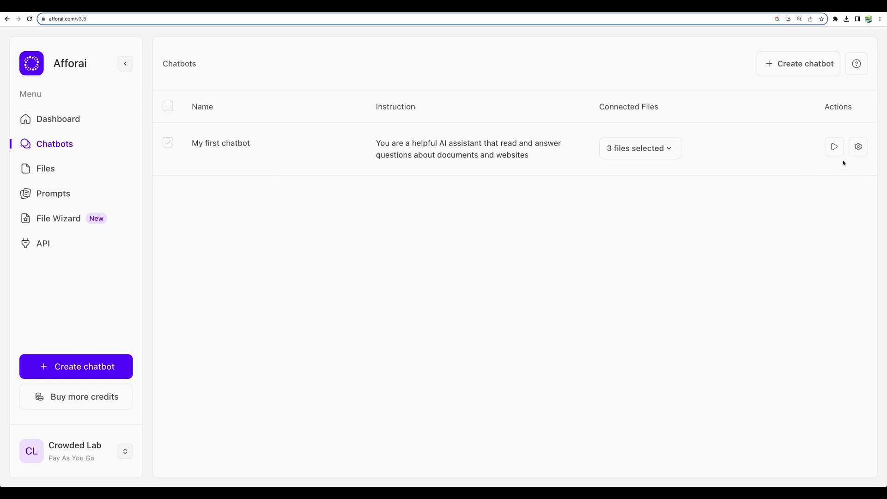
Fill Afforai's Write Paragraph prompt with the section 2 Understanding Dopamine outline.
left_click(842, 150)
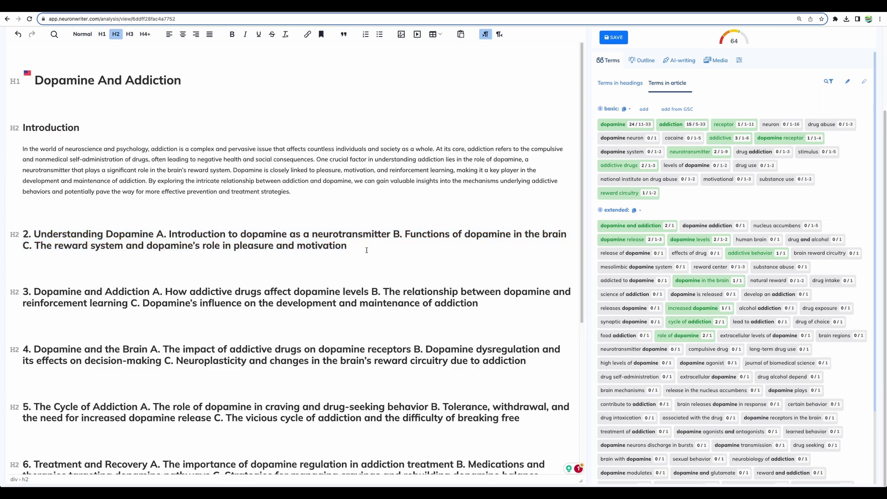
left_click_drag(366, 250, 23, 233)
key("ctrl+c")
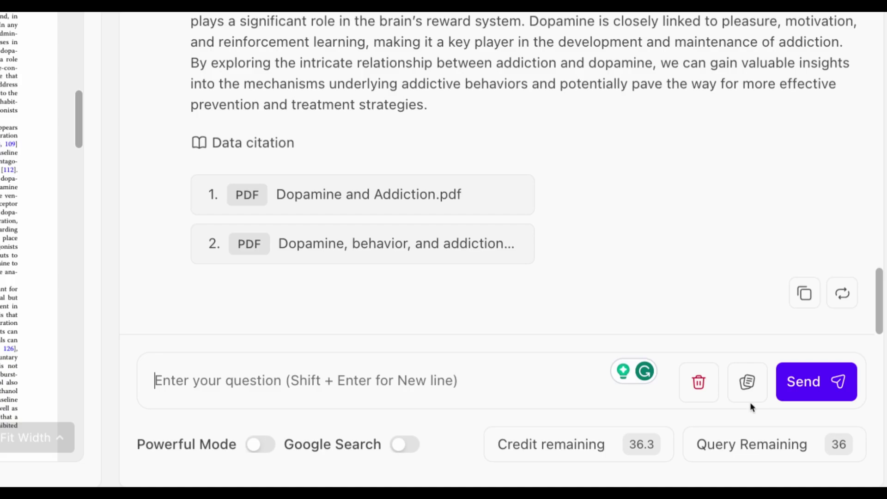
left_click(800, 418)
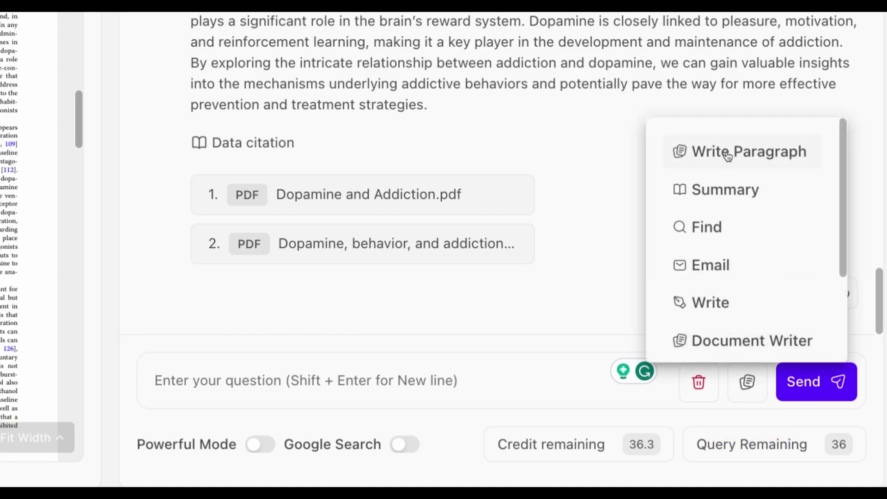
left_click(730, 156)
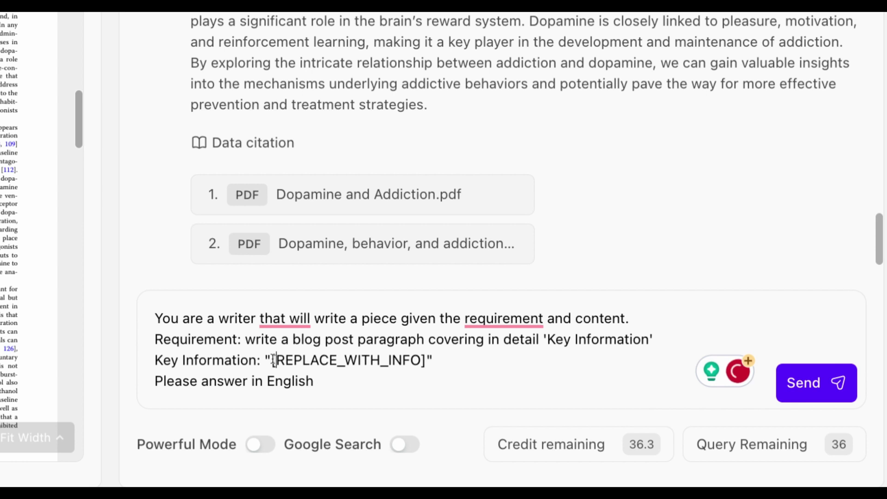
left_click_drag(272, 360, 426, 360)
key("ctrl+v")
mouse_move(272, 319)
left_mouse_down()
mouse_move(386, 319)
mouse_move(433, 358)
left_mouse_up()
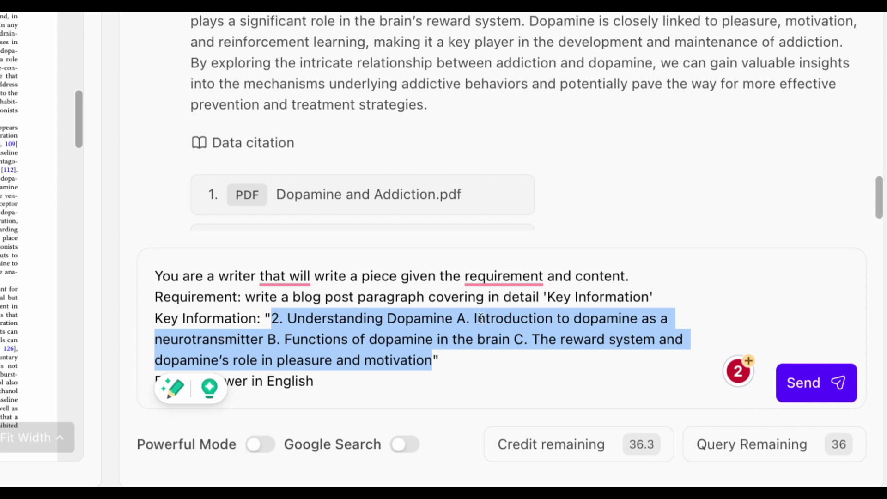
Send the request and paste the generated dopamine paragraph under heading 2 in NeuronWriter.
left_click(804, 383)
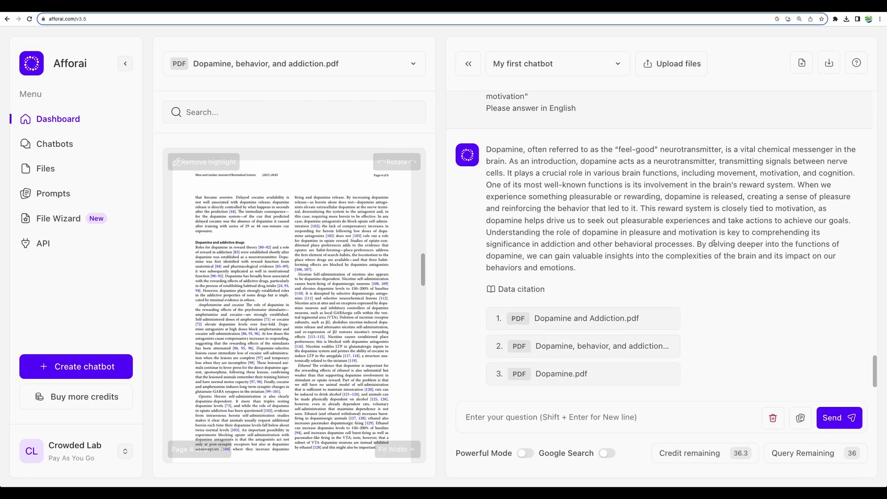
triple_click(609, 174)
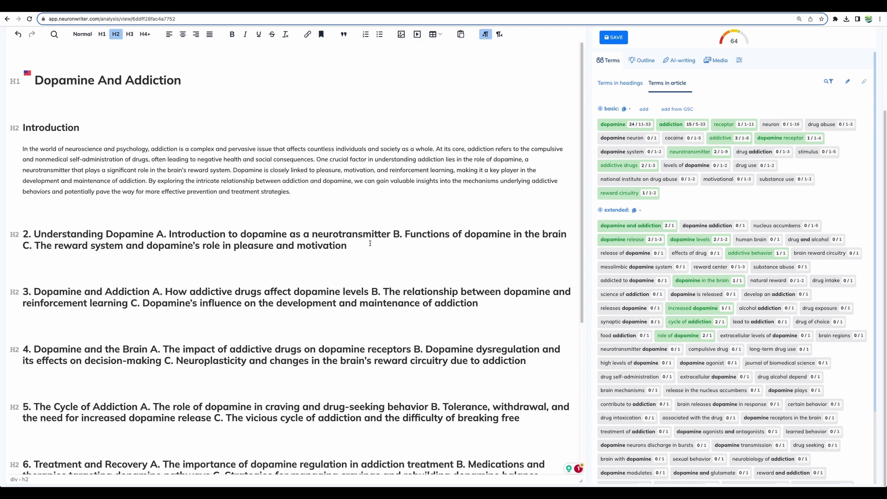
type("Dopamine, often referred to as the “feel-good” neurotransmitter, is a vital chemical messenger in the brain. As an introduction, dopamine acts as a neurotransmitter, transmitting signals between nerve cells. It plays a crucial role in various brain functions, including movement, motivation, and cognition. One of its most well-known functions is its involvement in the brain’s reward system. When we experience something pleasurable or rewarding, dopamine is released, creating a sense of pleasure and reinforcing the behavior that led to it. This reward system is closely tied to motivation, as dopamine helps drive us to seek out pleasurable experiences and take actions to achieve our goals. Understanding the role of dopamine in pleasure and motivation is key to comprehending its significance in addiction and other behavioral processes. By delving deeper into the functions of dopamine, we can gain valuable insights into the complexities of the brain and its impact on our behaviors and emotions.")
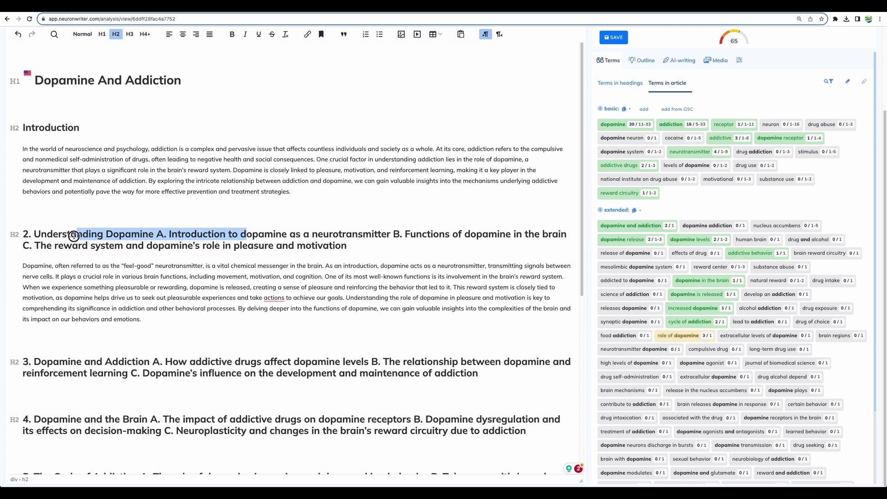
Shorten heading 2 to 'Dopamine as a neurotransmitter', deleting its B and C outline points.
left_click_drag(244, 235, 34, 235)
type("D")
left_click_drag(186, 234, 136, 245)
key("BackSpace")
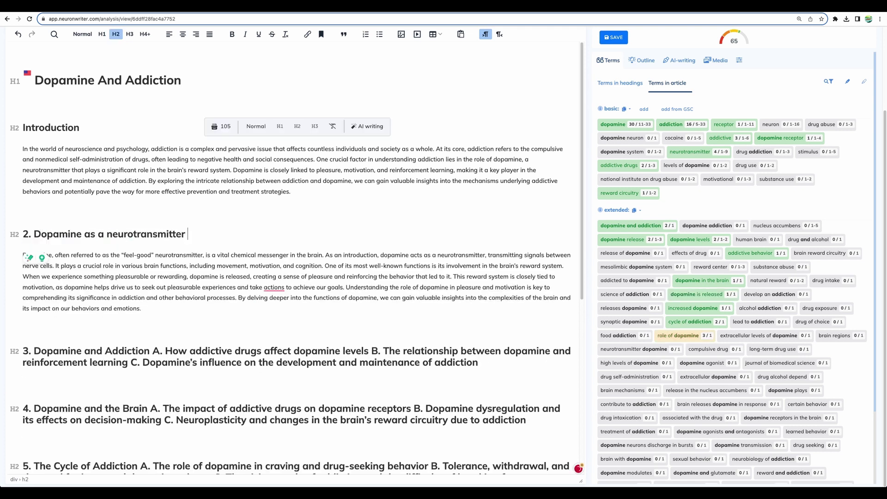
Number the Introduction heading '1.' and remove the blank line under the title.
left_click(21, 127)
type("1.")
scroll(229, 278, "up", 2)
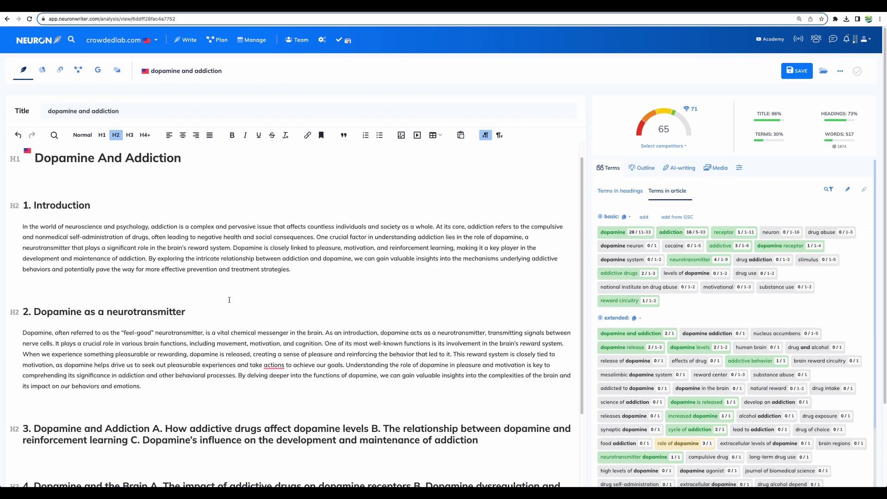
scroll(229, 301, "down", 4)
scroll(229, 301, "down", 3)
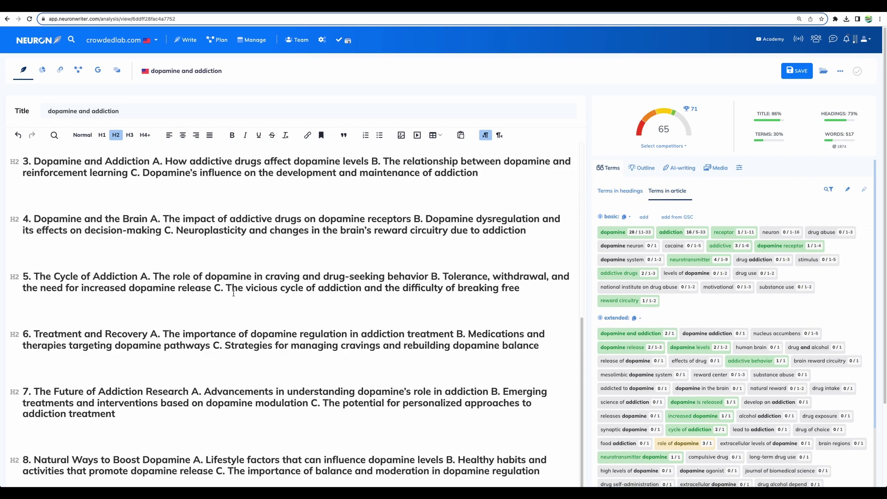
triple_click(132, 291)
scroll(132, 291, "up", 4)
triple_click(120, 303)
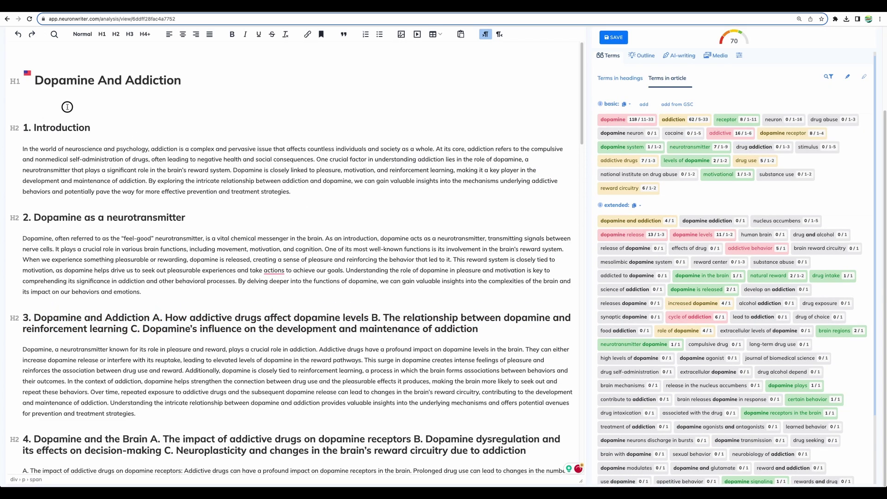
key("BackSpace")
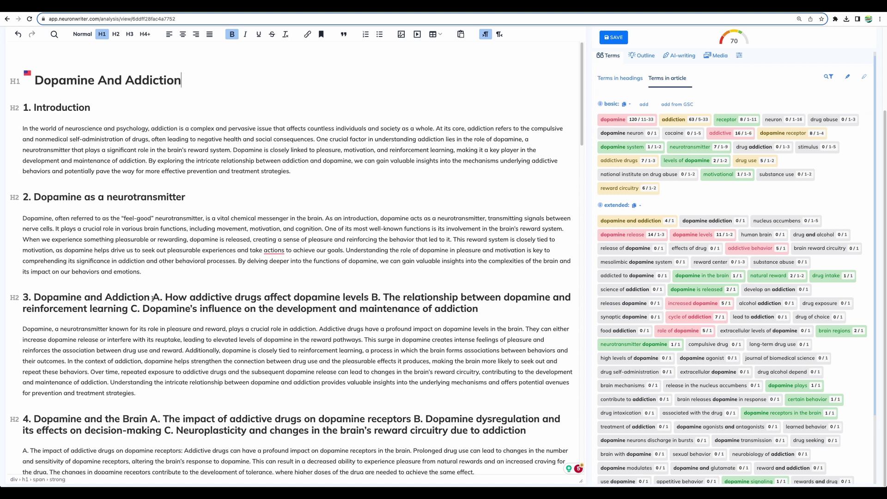
Delete the outline sub-points from headings 3 and 4, trimming heading 5 to 'The Cycle of Addiction'.
left_click_drag(153, 298, 497, 307)
key("BackSpace")
scroll(151, 350, "down", 1)
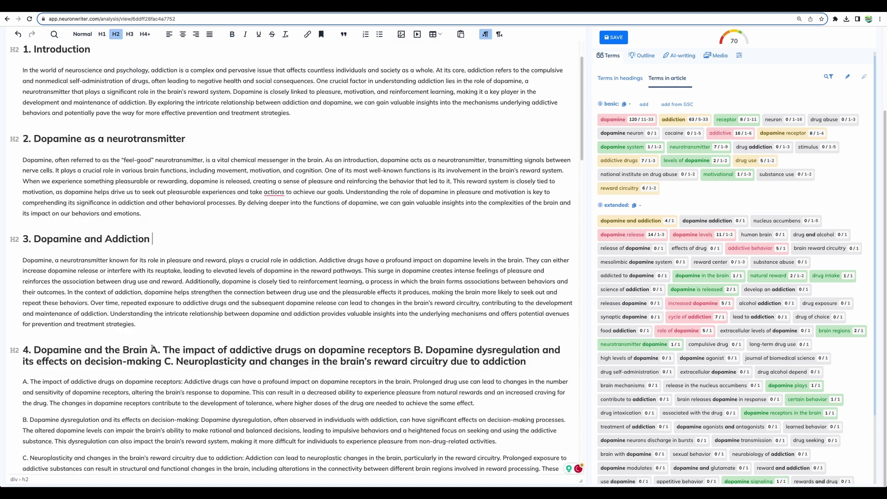
left_click_drag(154, 350, 527, 361)
key("BackSpace")
scroll(201, 315, "down", 3)
scroll(201, 315, "down", 3)
left_click_drag(139, 285, 520, 297)
key("BackSpace")
Trim heading 6, heading 8 to 'Natural Ways to Boost Dopamine', and the last heading to 'Conclusion'.
scroll(221, 307, "down", 3)
scroll(220, 307, "down", 2)
left_click_drag(151, 333, 539, 345)
key("BackSpace")
scroll(206, 270, "down", 5)
left_click_drag(206, 269, 541, 288)
key("BackSpace")
scroll(254, 319, "down", 5)
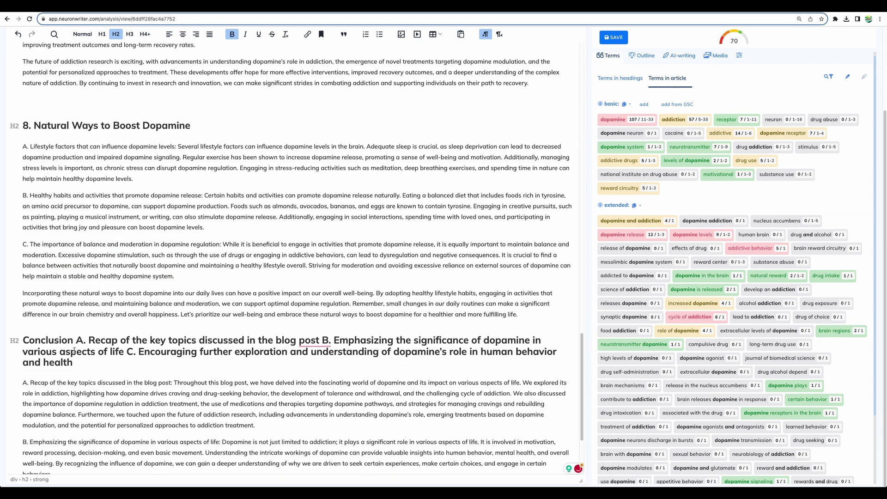
left_click_drag(75, 345, 46, 368)
key("BackSpace")
Remove the lettered A/B/C lead-ins from the section 4 paragraphs.
scroll(197, 194, "up", 20)
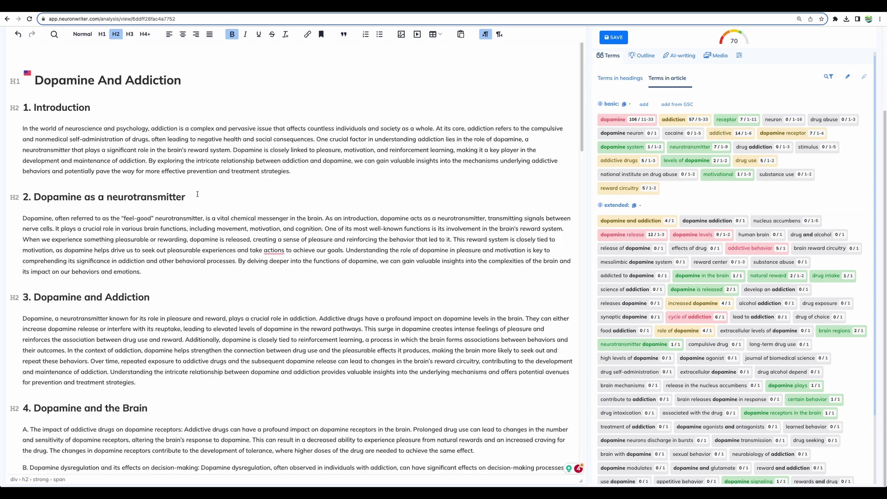
scroll(197, 194, "down", 4)
scroll(105, 242, "down", 2)
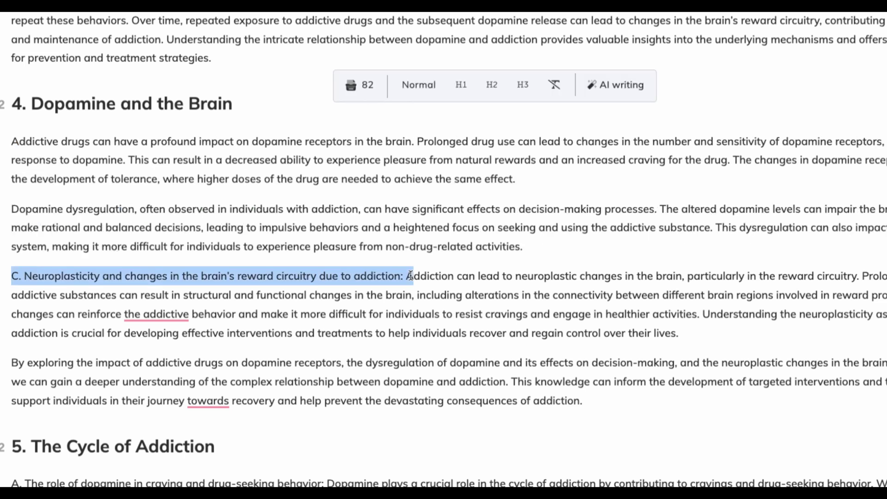
key("BackSpace")
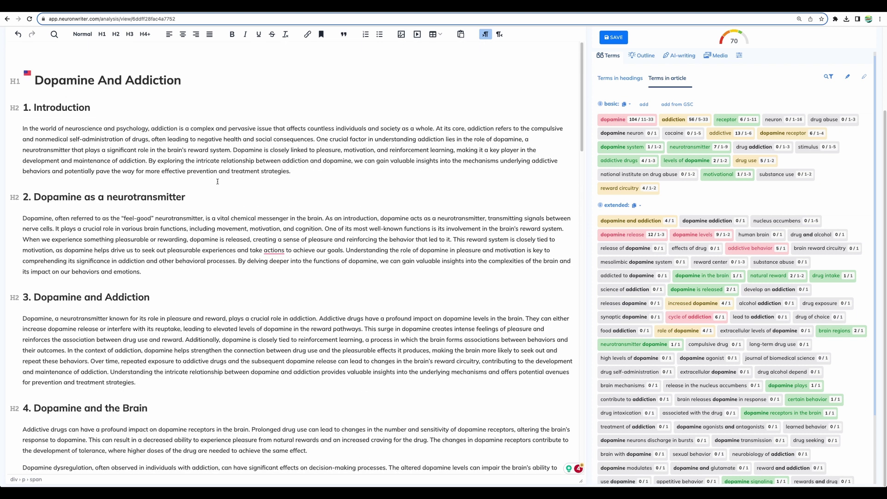
left_click_drag(44, 86, 182, 83)
Review the article's content score of 70 against the best competitor's 71 and median 56.
left_click(165, 202)
key("Up")
key("Up")
key("Up")
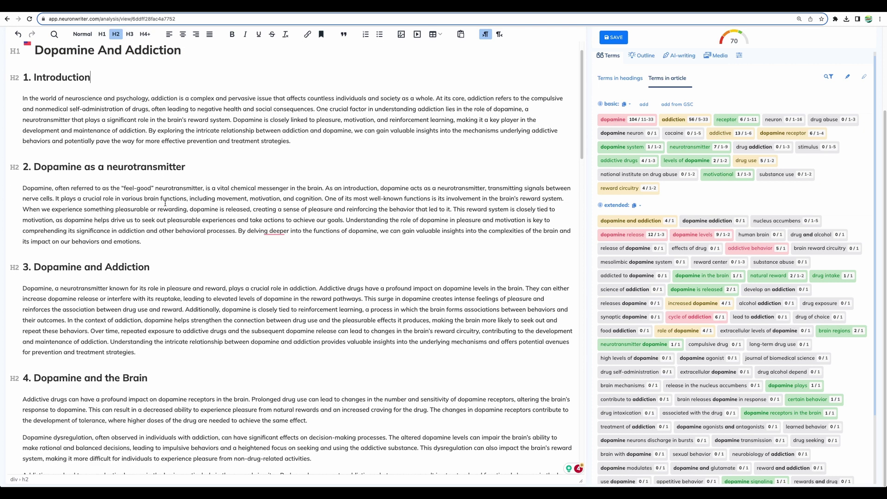
scroll(809, 307, "up", 3)
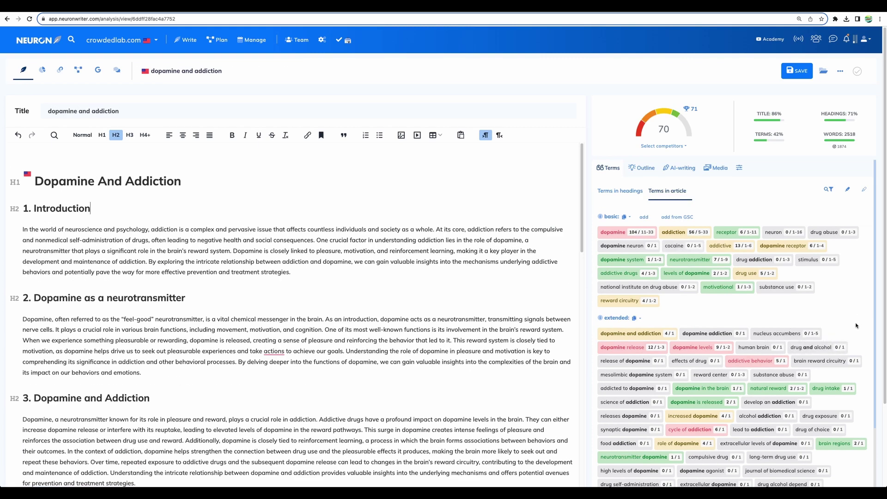
scroll(854, 332, "down", 3)
scroll(726, 352, "up", 5)
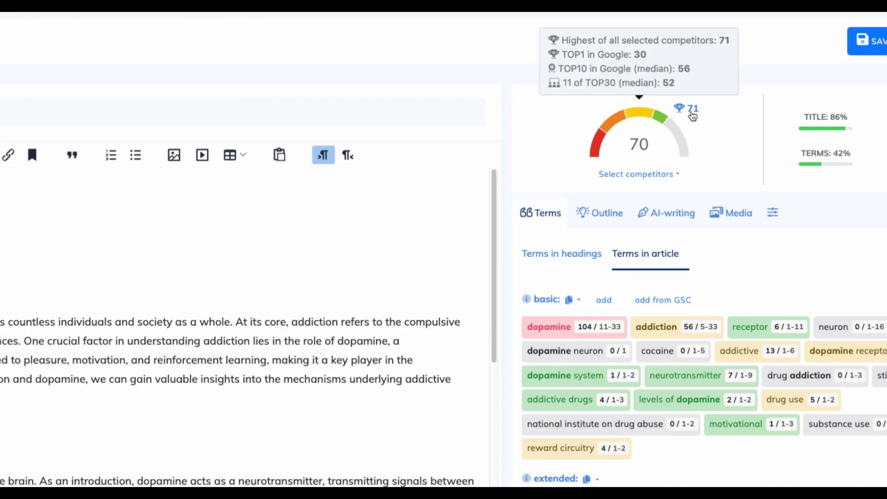
scroll(319, 301, "down", 10)
scroll(319, 302, "down", 15)
scroll(319, 302, "down", 10)
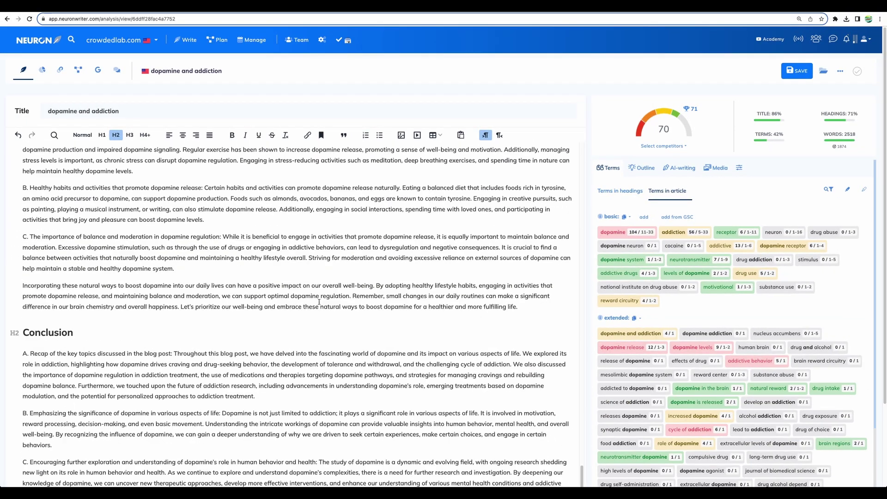
scroll(332, 283, "up", 20)
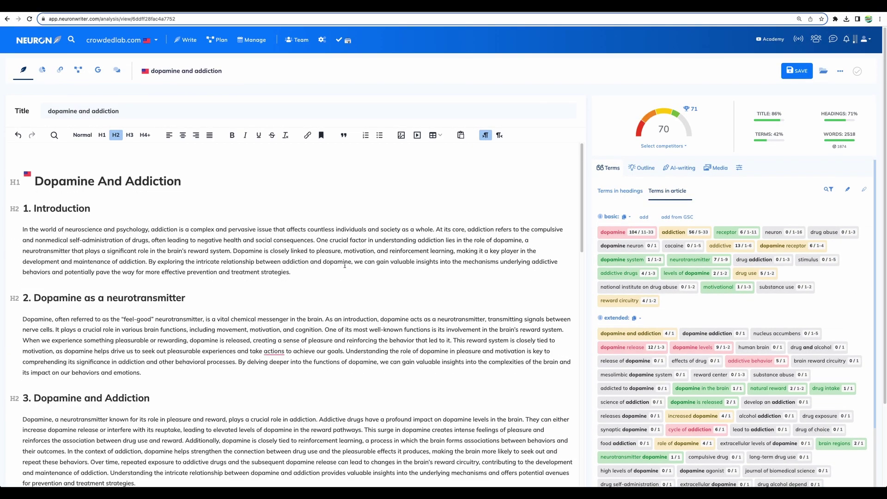